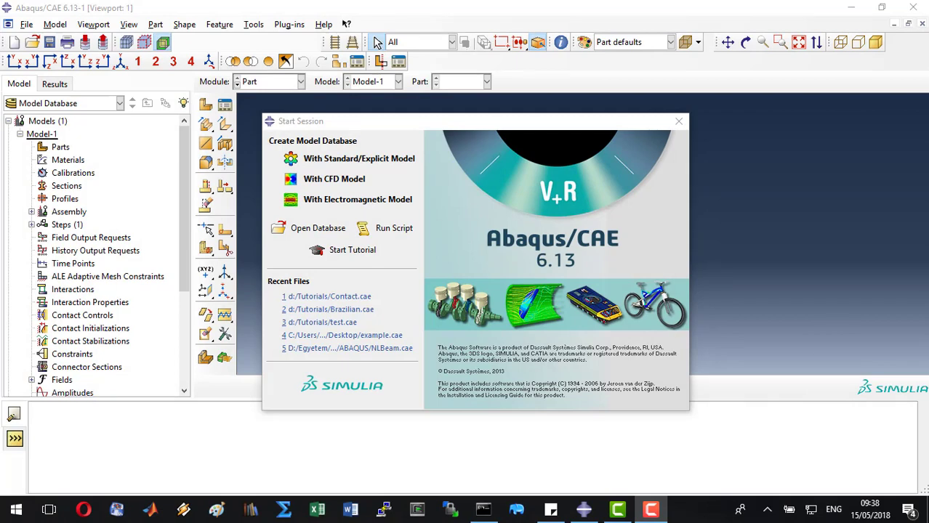
Create a new Standard/Explicit model database and set the work directory to d:\Tutorials.
left_click(361, 160)
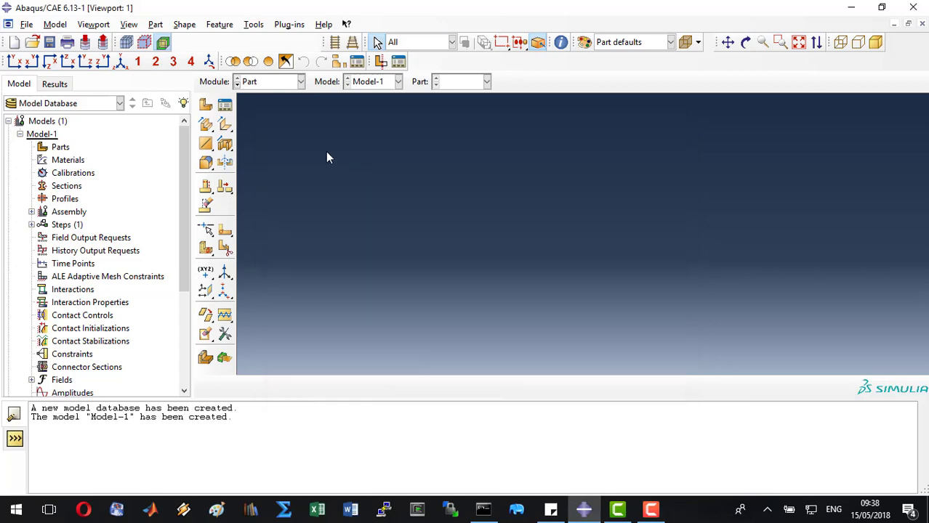
left_click(26, 24)
left_click(47, 93)
left_click(218, 289)
Save the model database as Contact.cae.
left_click(51, 41)
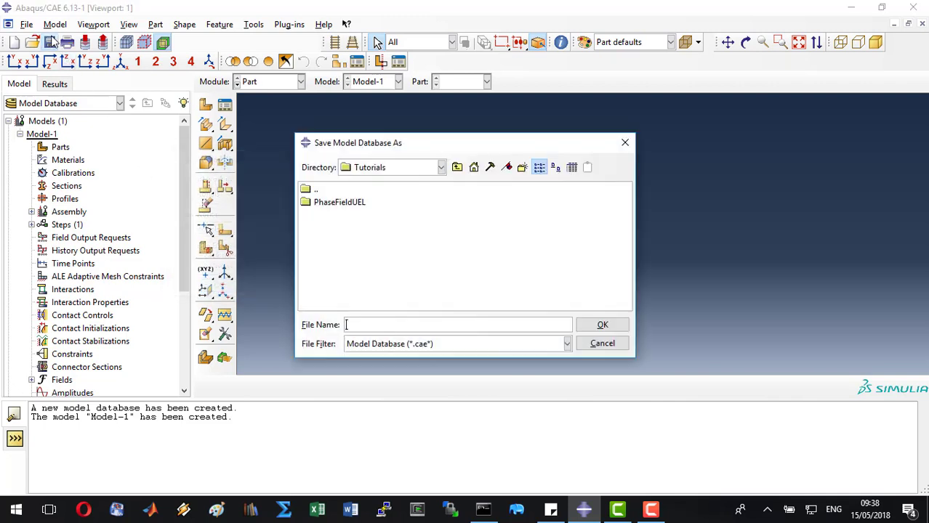
type("Contact")
key("Return")
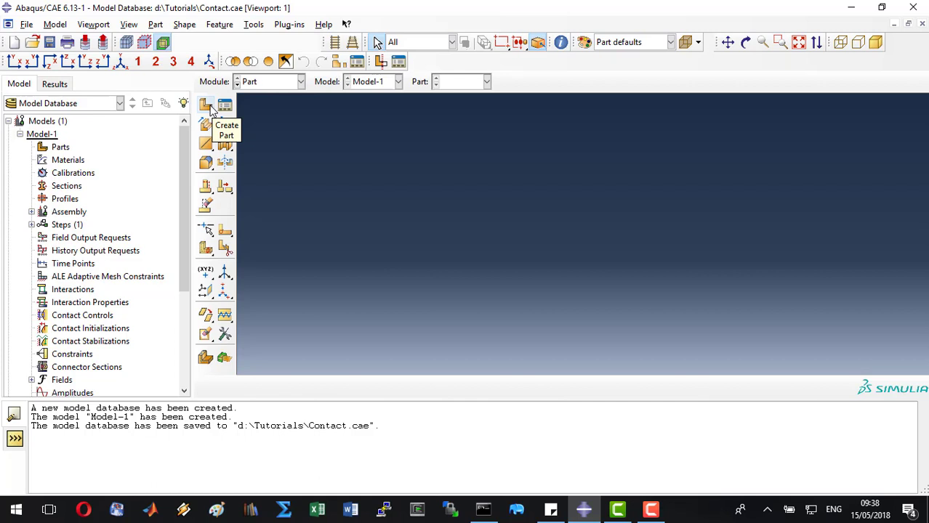
Start a 2D planar part named Brazilian with approximate size 500 and enter its sketch.
left_click(208, 107)
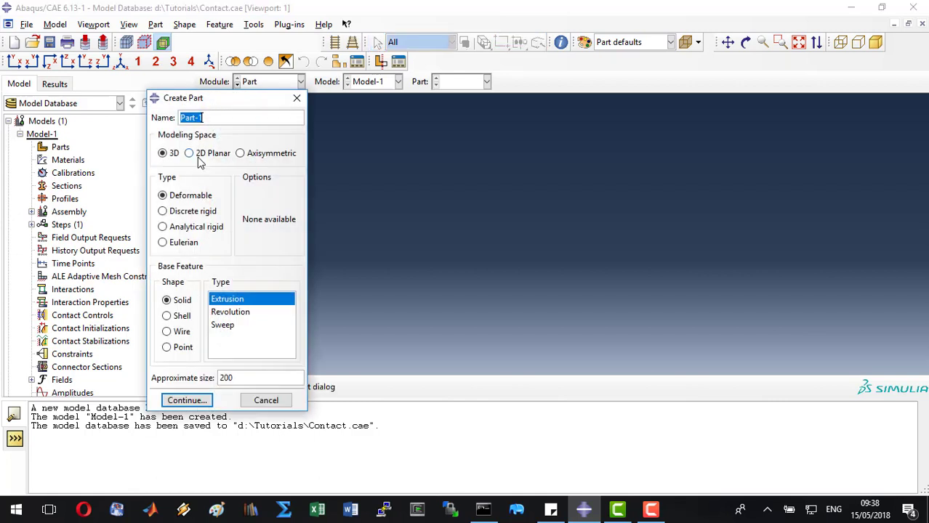
left_click(211, 153)
triple_click(209, 118)
type("Brazilian")
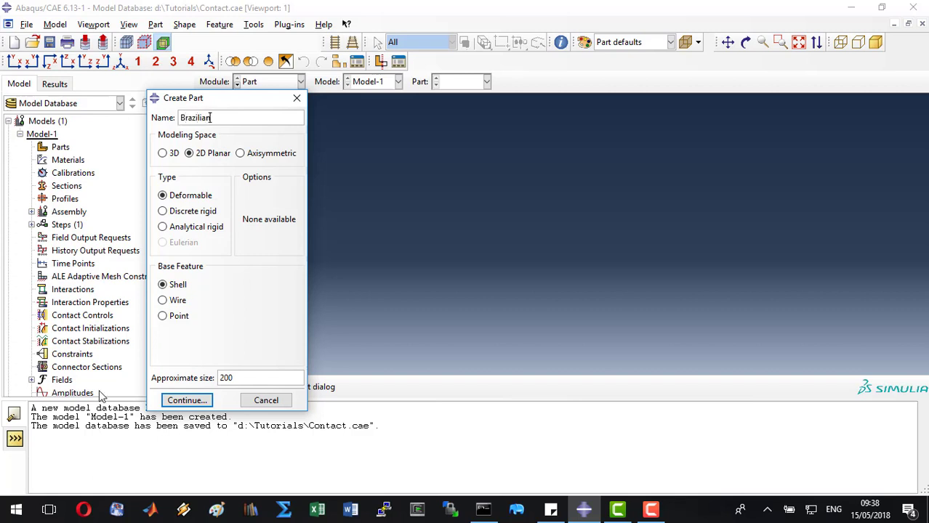
left_click_drag(248, 377, 161, 390)
type("5000")
key("BackSpace")
left_click(184, 401)
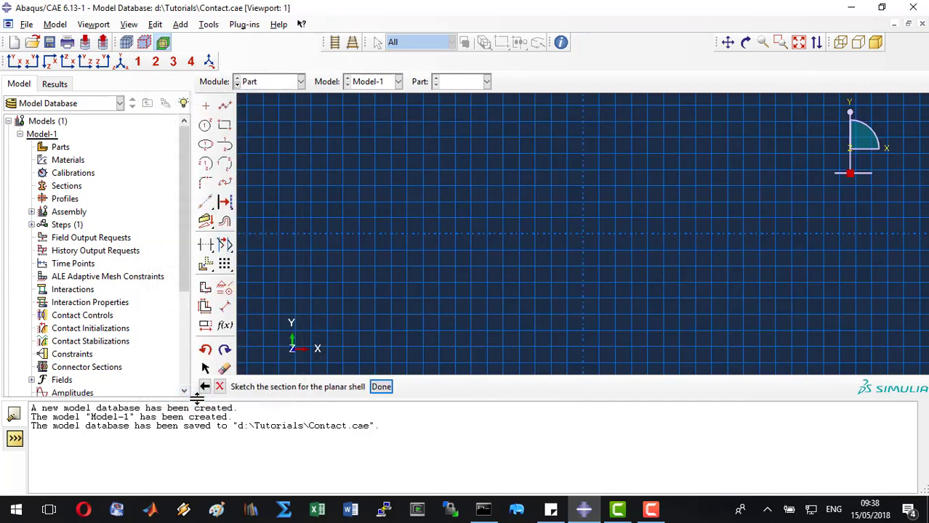
Draw an arc centred at 0,0 from (0,50) to (50,0).
left_click(206, 165)
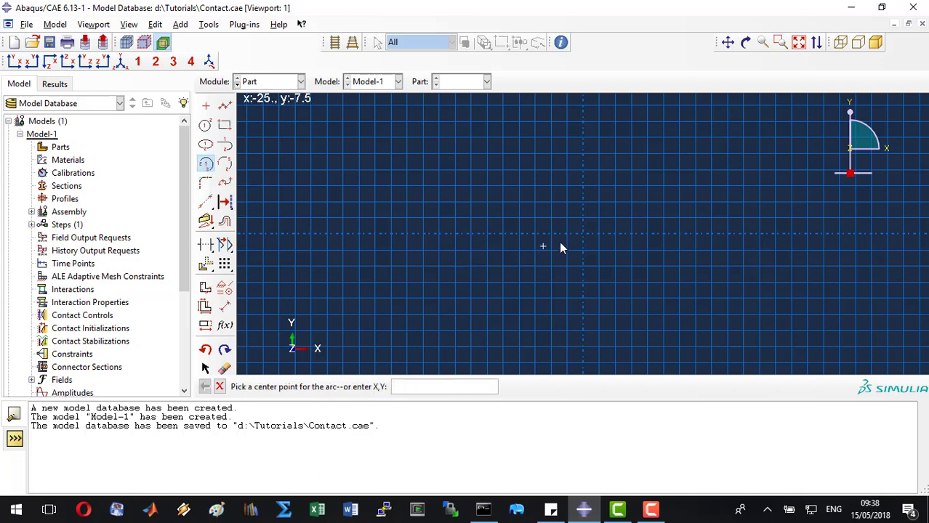
type("0,0")
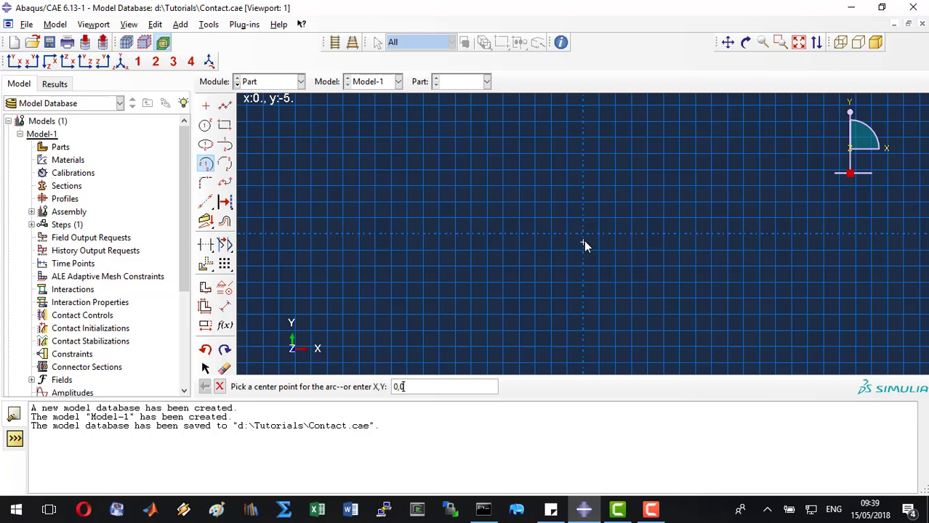
key("Return")
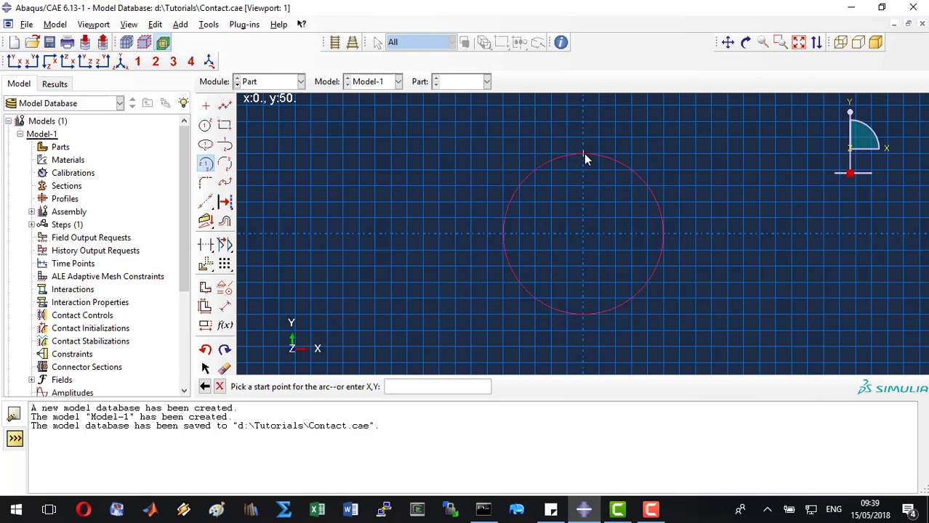
type("0,50")
key("Return")
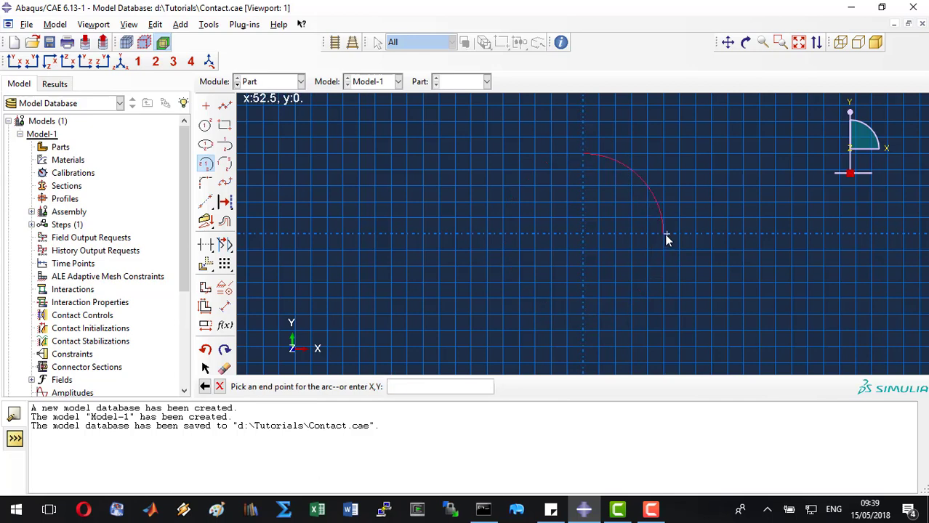
type("50,0")
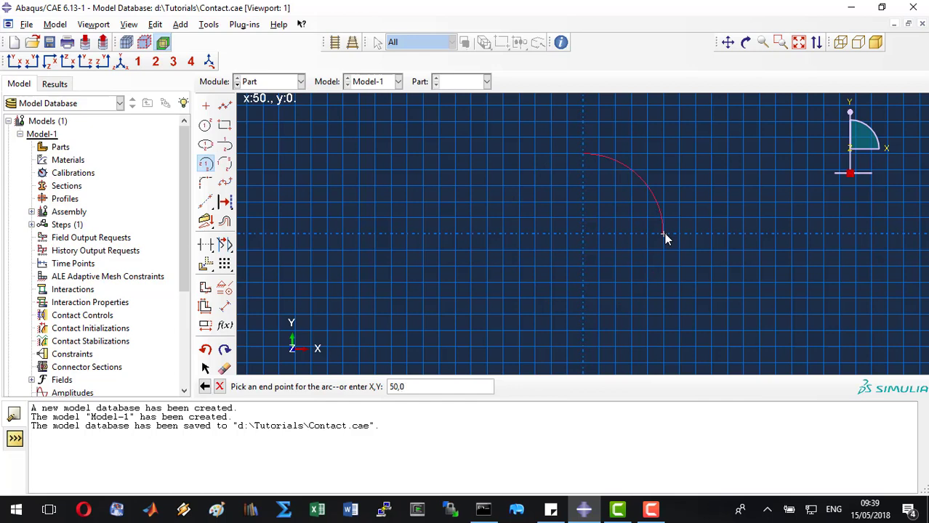
key("Return")
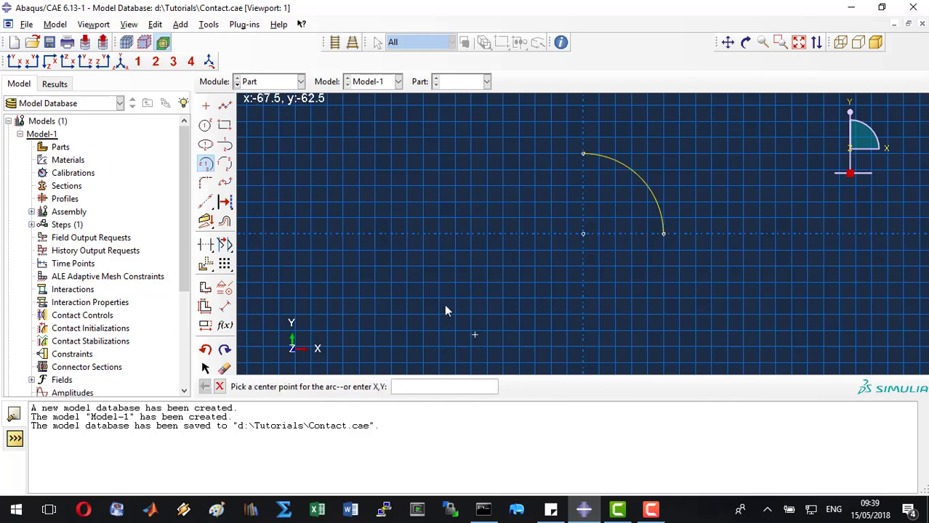
Close the quarter-disc with a vertical and a horizontal line meeting at the origin.
left_click(225, 106)
left_click(583, 154)
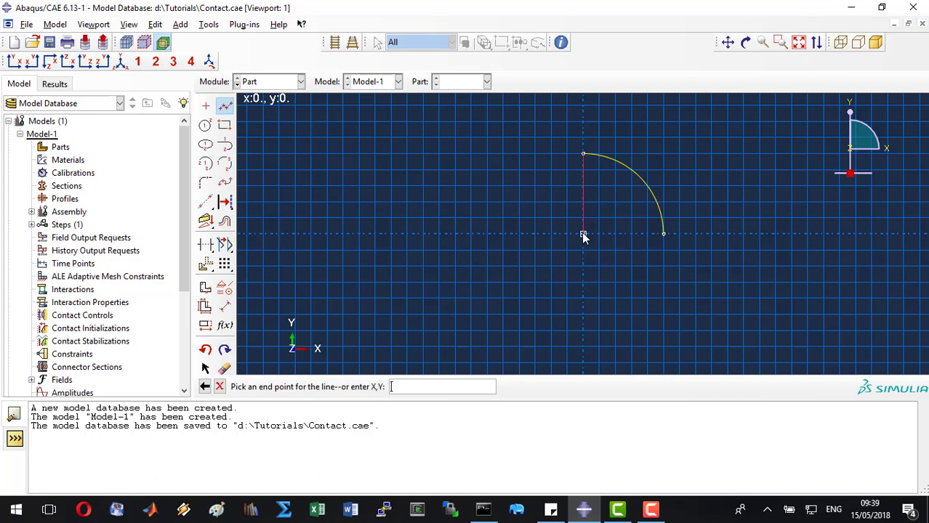
left_click(583, 234)
left_click(663, 234)
middle_click(663, 239)
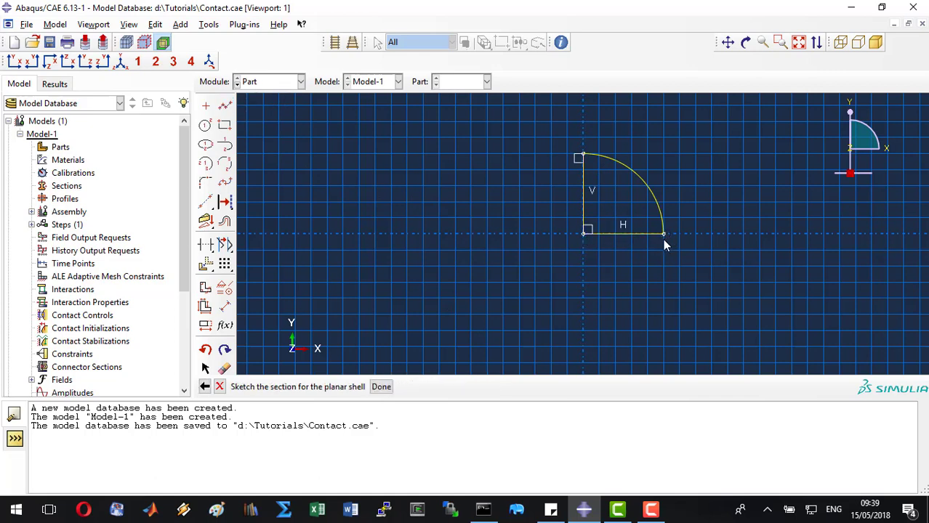
scroll(633, 323, "up", 4)
scroll(670, 238, "down", 4)
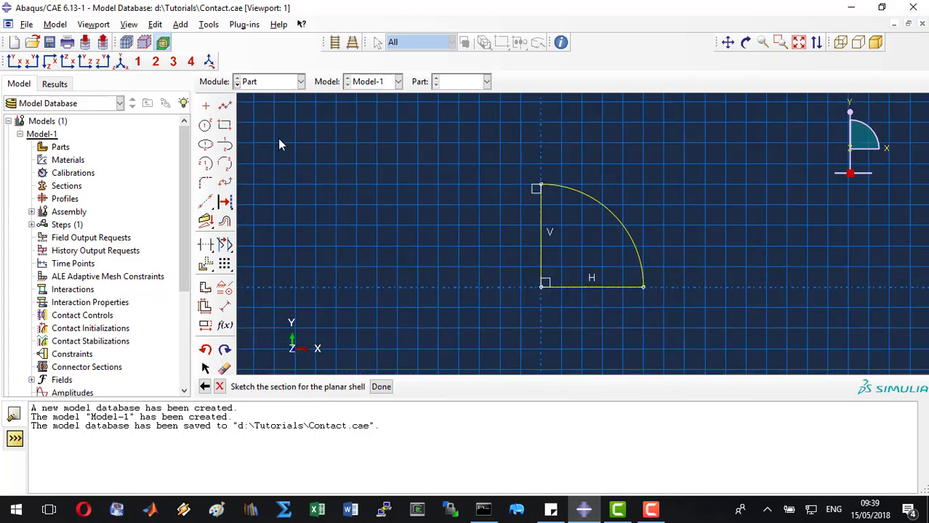
Draw a second arc centred at (0,-24.75) for the jaw outline.
left_click(205, 164)
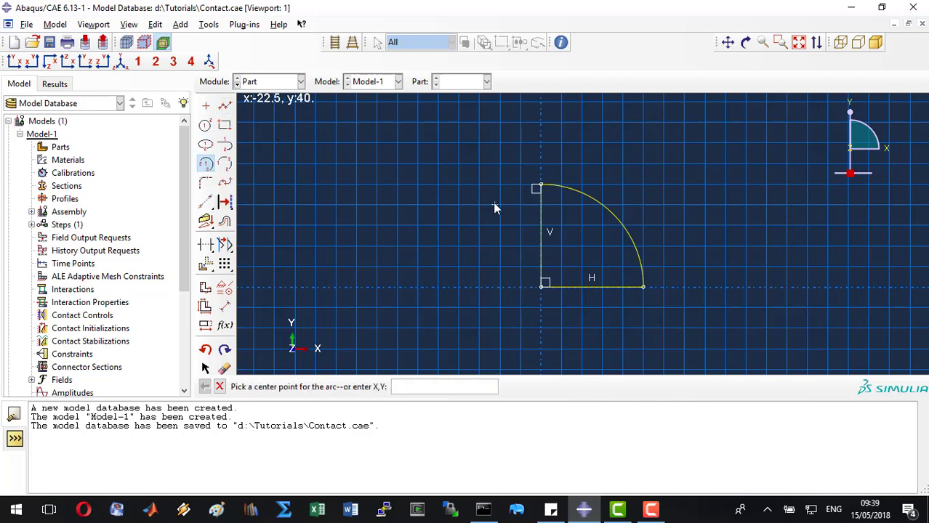
scroll(494, 205, "up", 1)
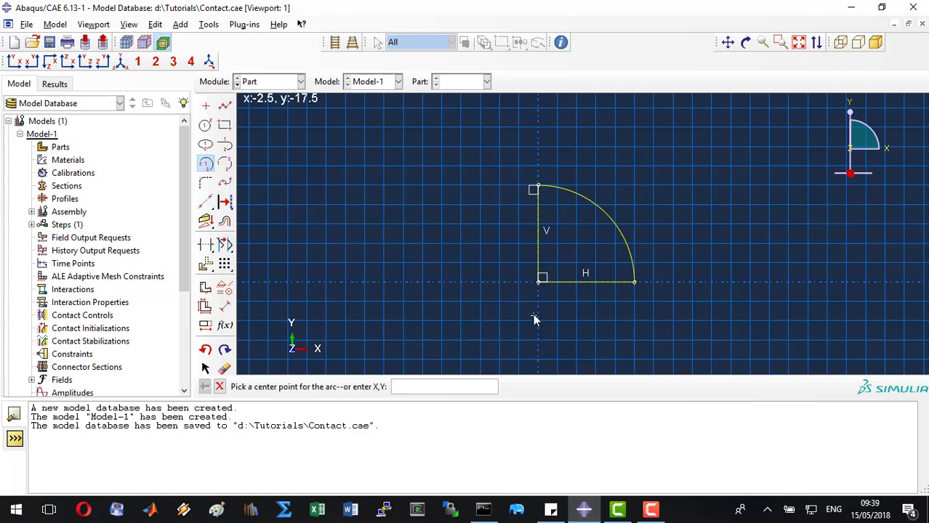
type("0")
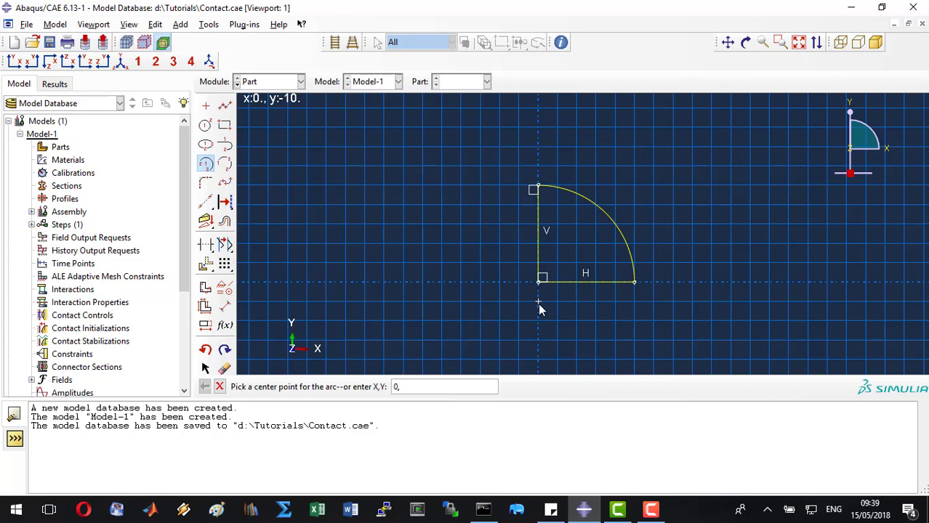
type(",-24")
type(".75")
key("Return")
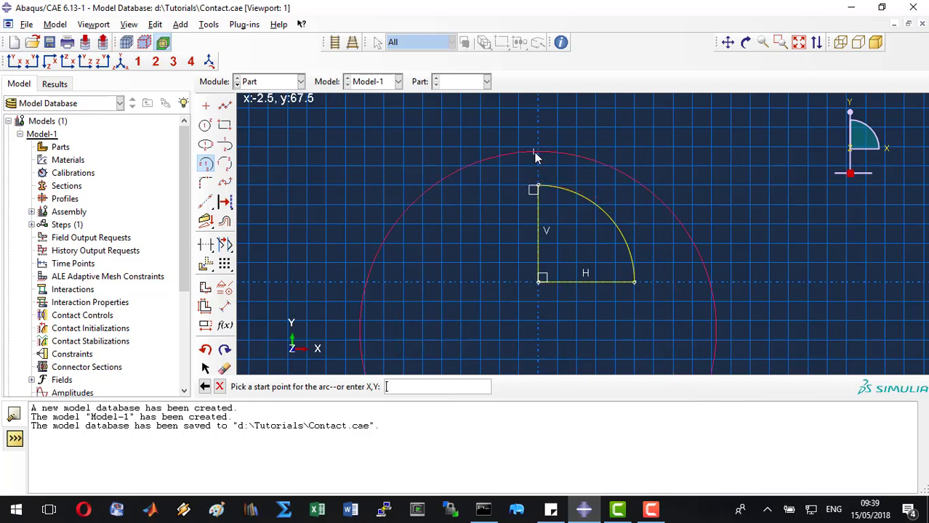
type("0,50")
type("00")
key("Return")
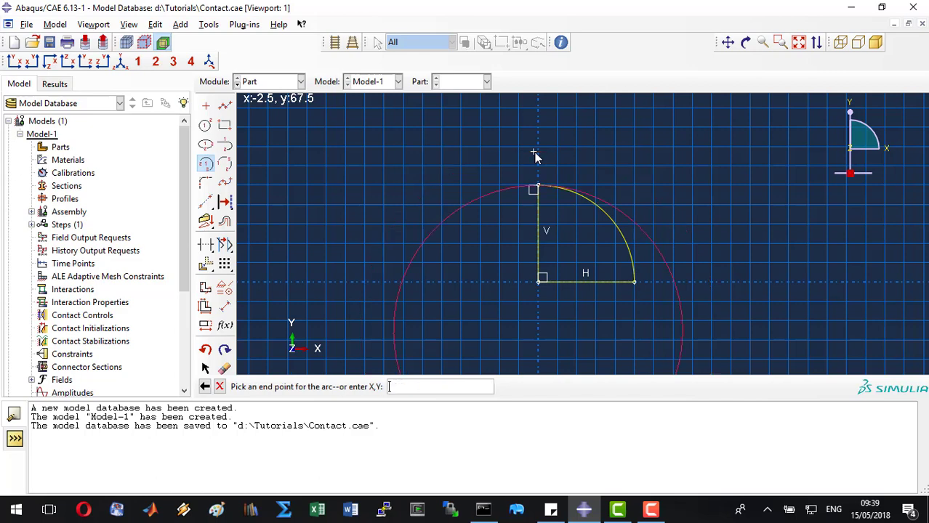
left_click(633, 220)
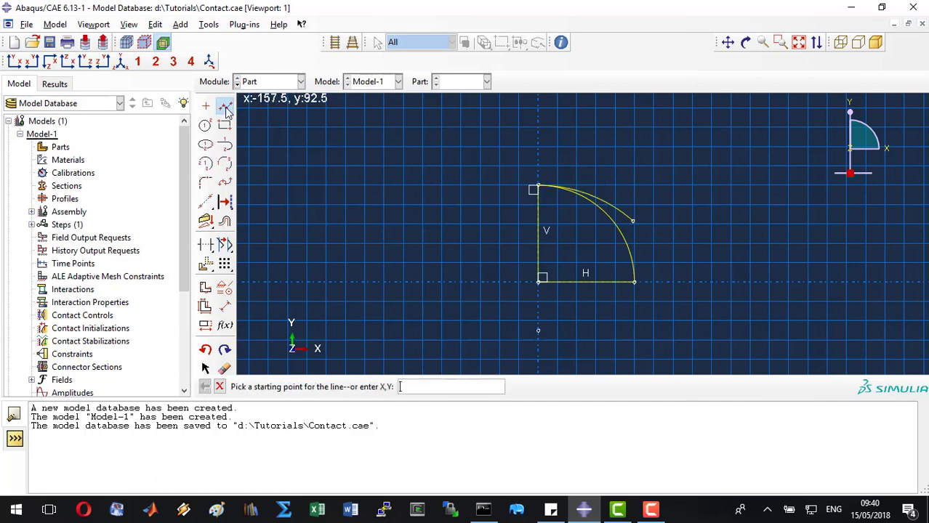
Outline the jaw with connected horizontal and vertical lines back to the arcs' top point.
left_click(633, 221)
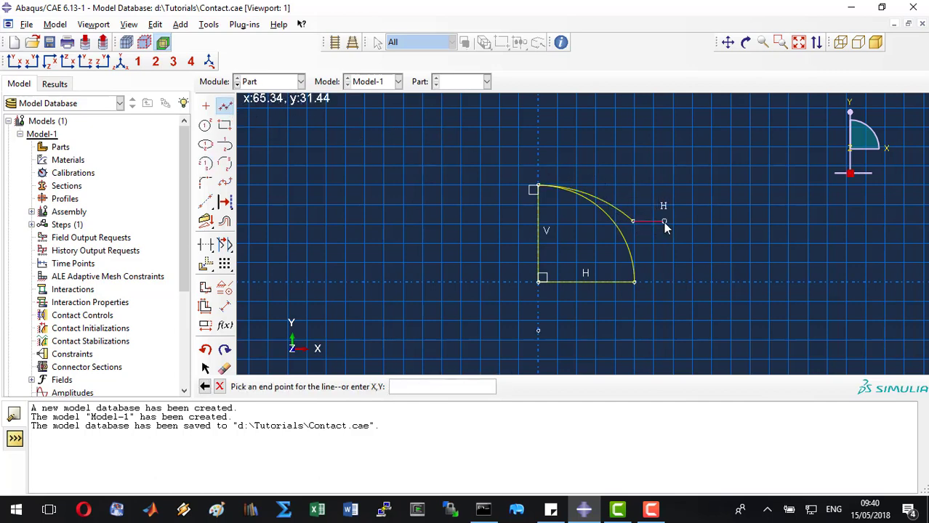
left_click(663, 221)
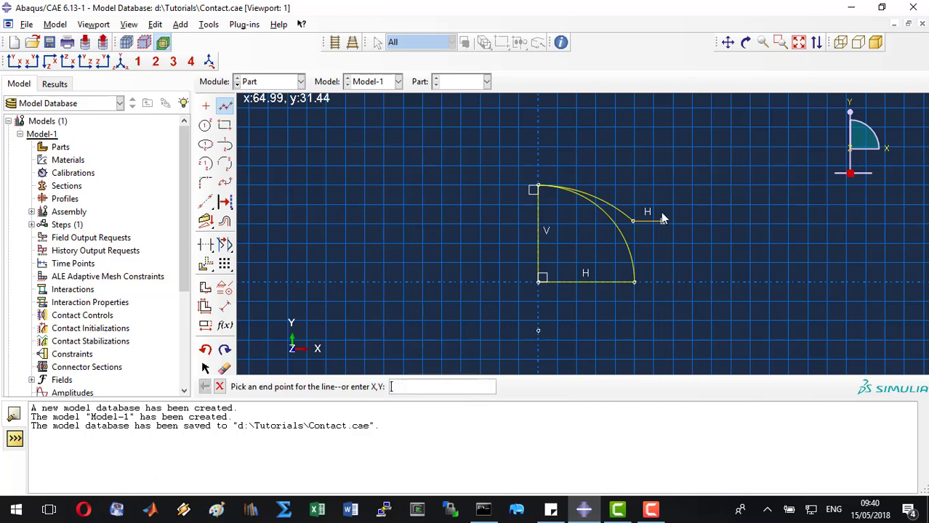
left_click(663, 167)
left_click(538, 167)
left_click(538, 187)
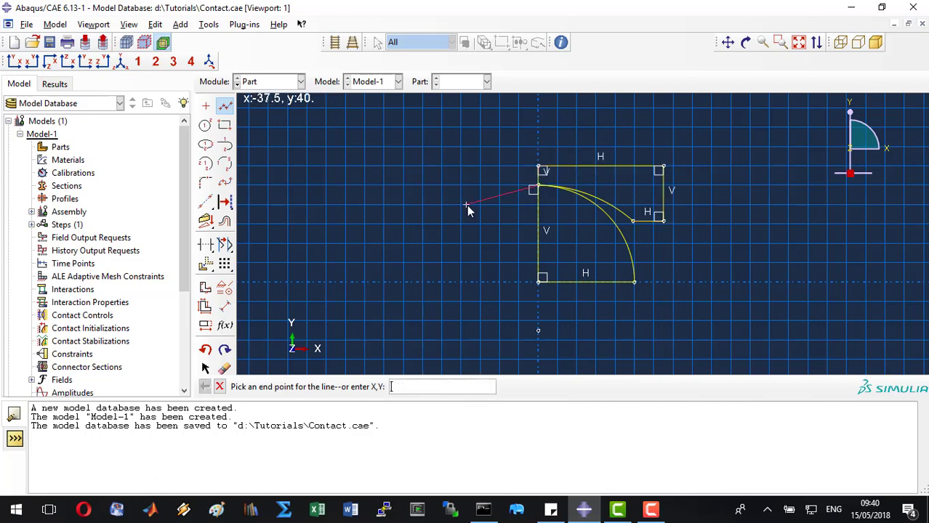
middle_click(467, 205)
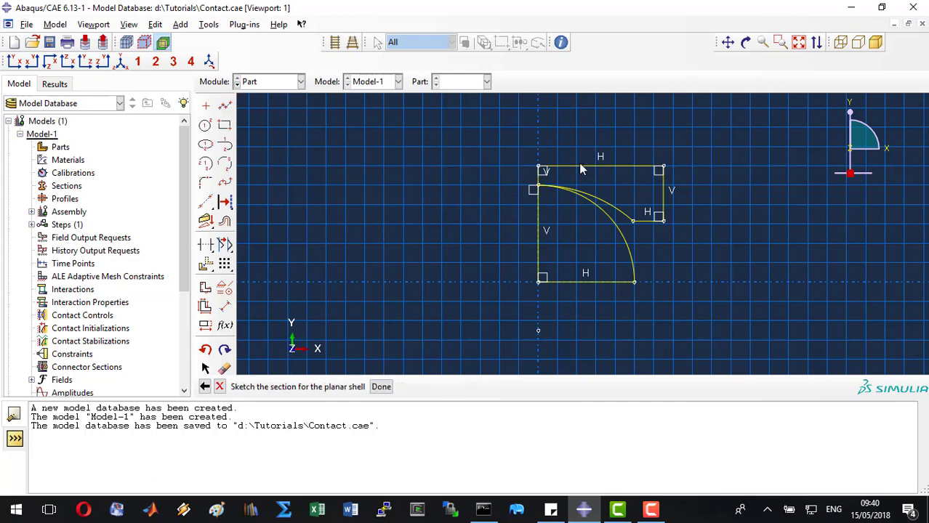
scroll(587, 162, "down", 1)
Finish the sketch to create the Brazilian part and save Contact.cae.
left_click(781, 42)
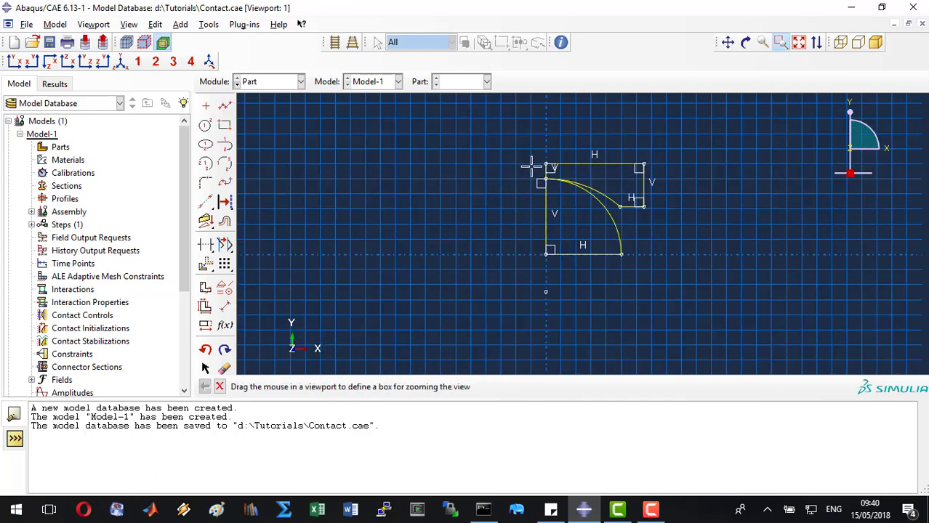
mouse_move(533, 159)
left_mouse_down()
mouse_move(552, 189)
mouse_move(639, 255)
left_mouse_up()
left_click_drag(529, 193, 562, 228)
left_click_drag(585, 182, 664, 237)
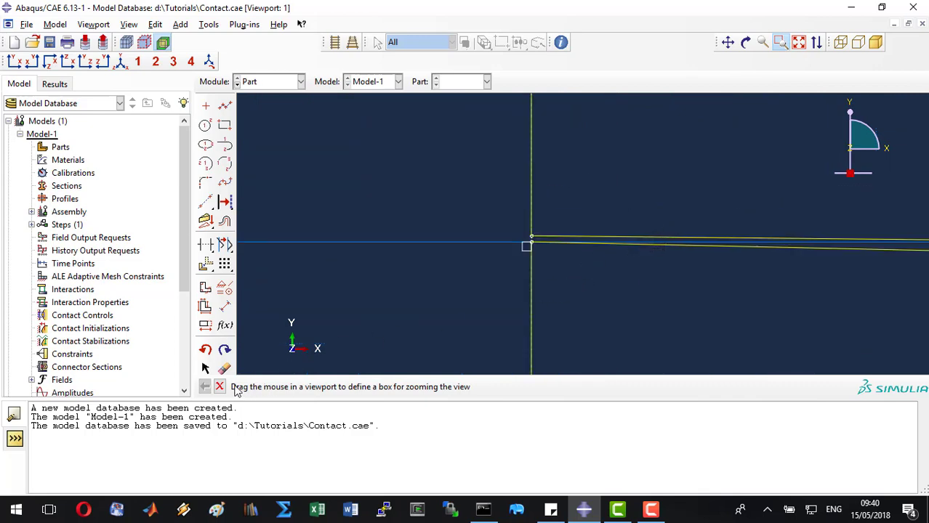
left_click(220, 386)
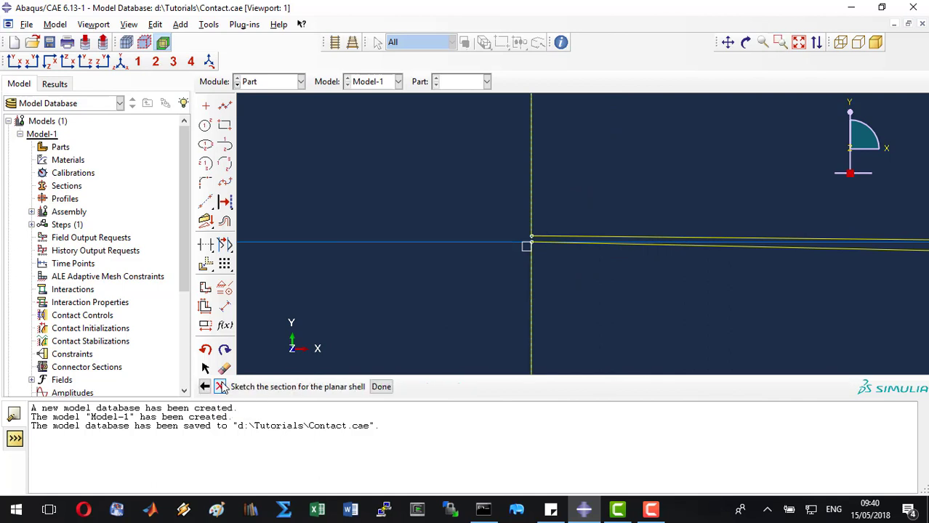
left_click(382, 387)
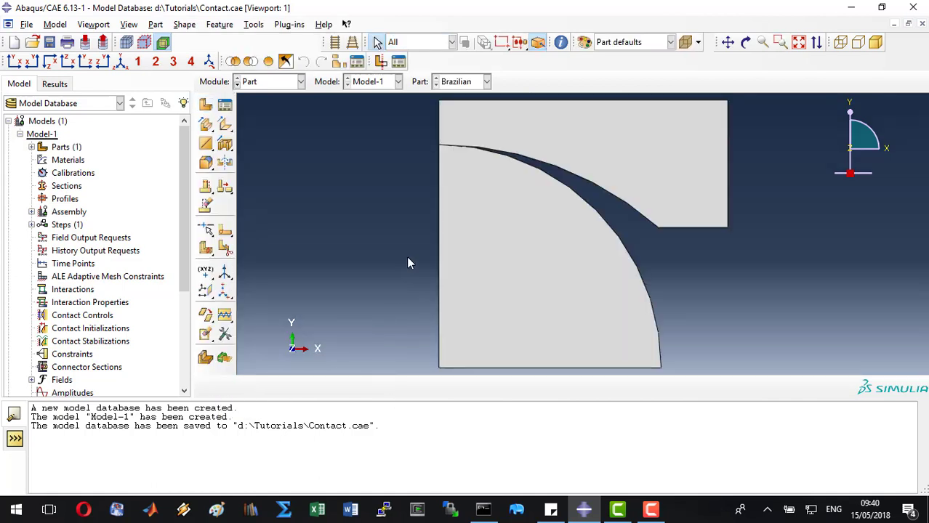
key("ctrl+s")
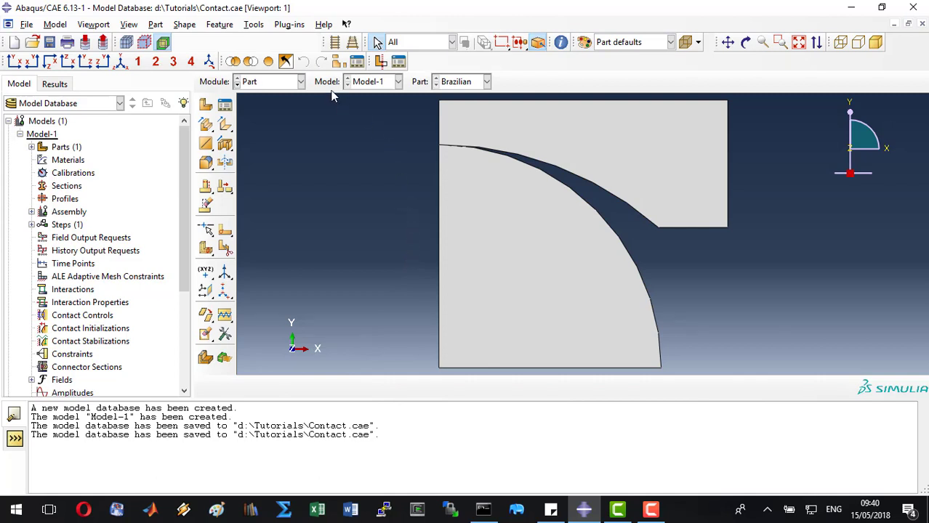
Create material umat with solution-dependent state variables (Depvar 16).
left_click(290, 82)
left_click(269, 110)
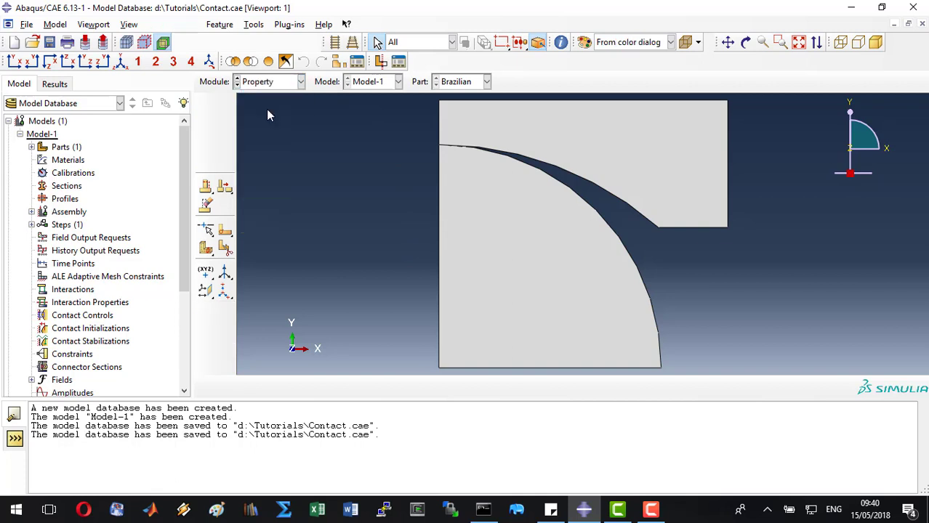
left_click(206, 106)
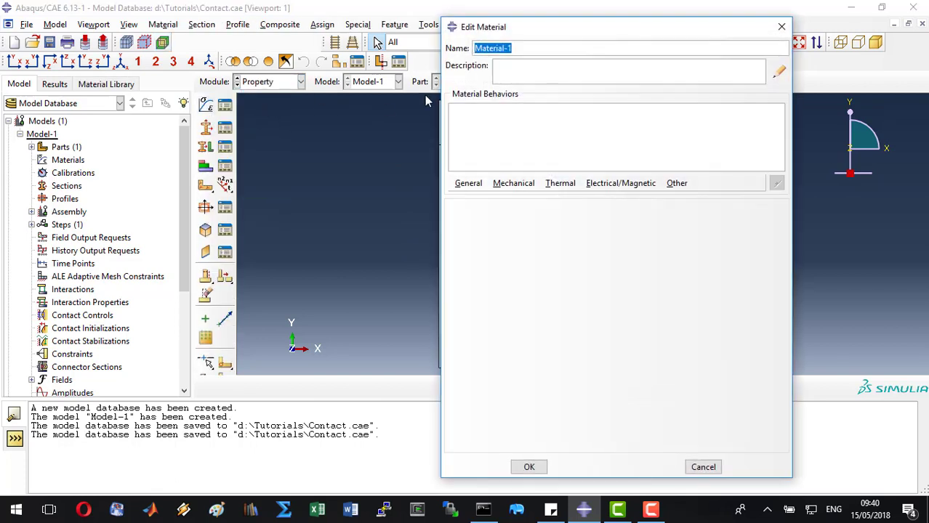
type("umat")
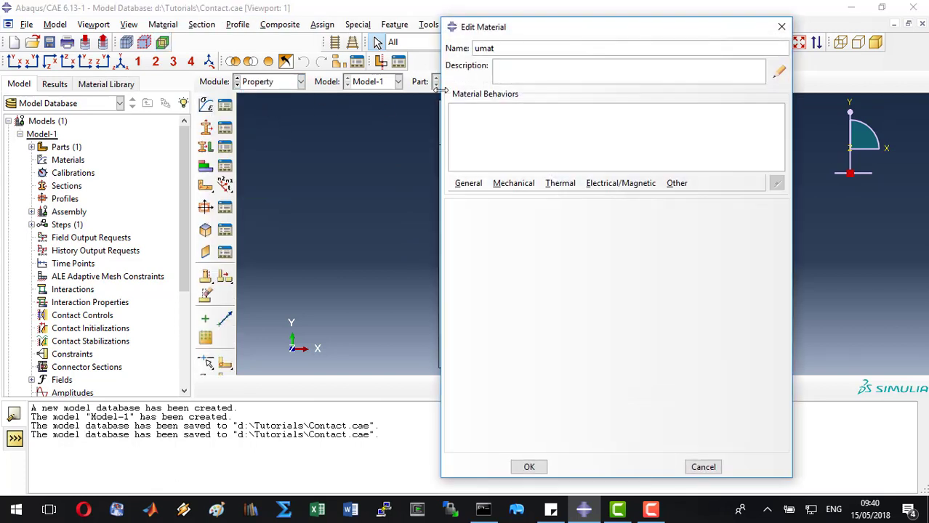
left_click(476, 184)
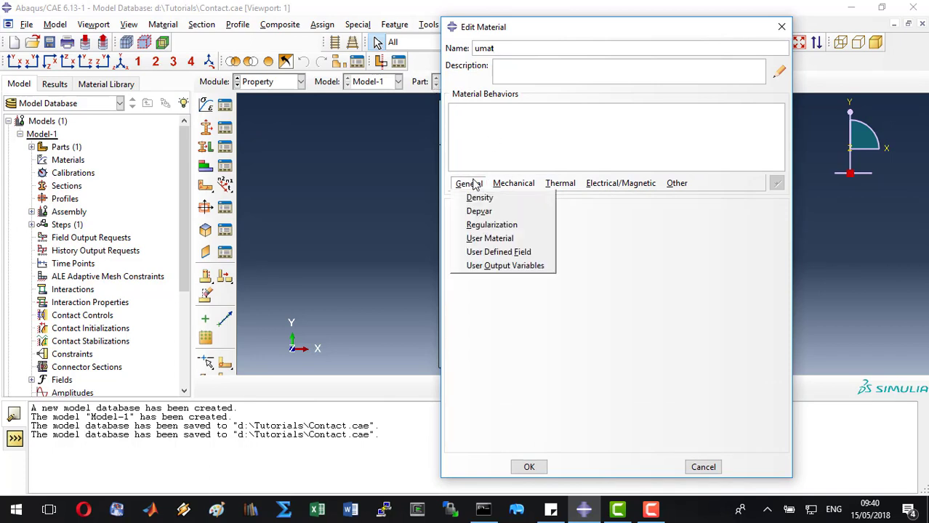
left_click(479, 210)
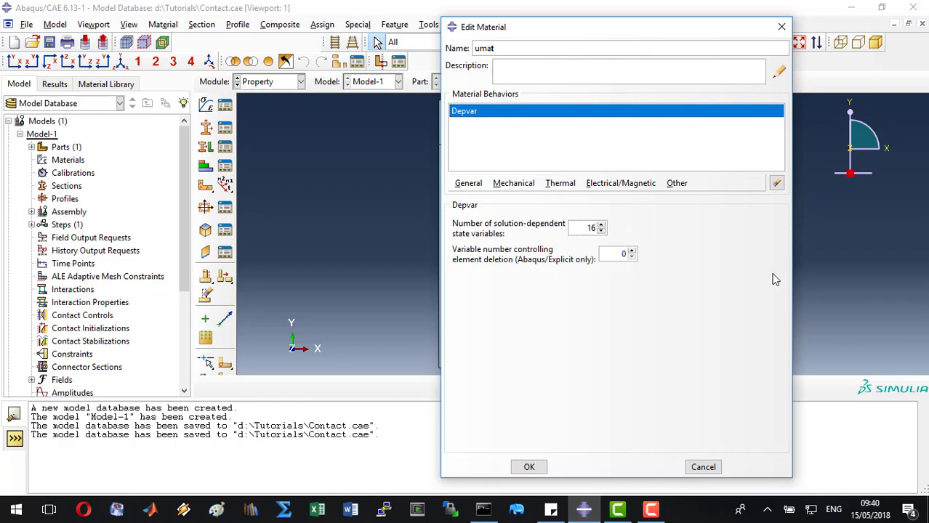
Add User Material constants 1e-11 and 0.3 to umat and confirm.
left_click(469, 184)
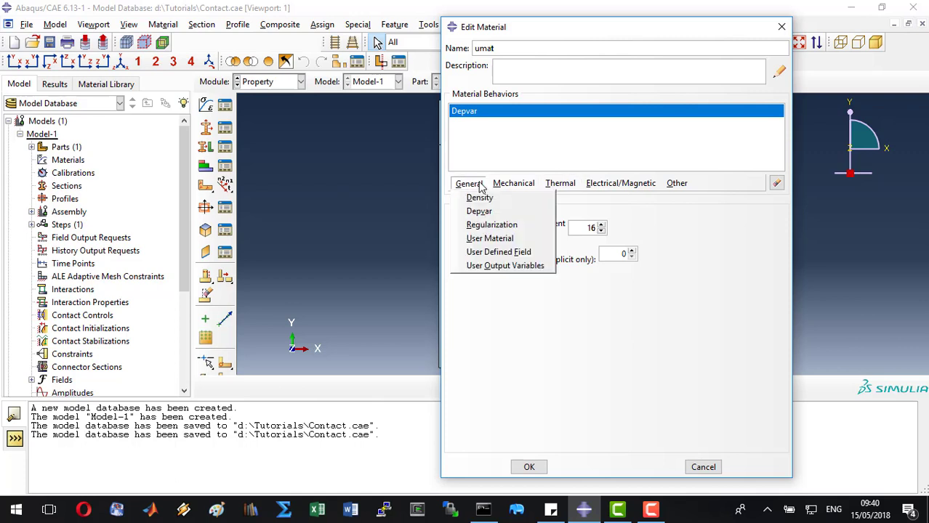
left_click(490, 239)
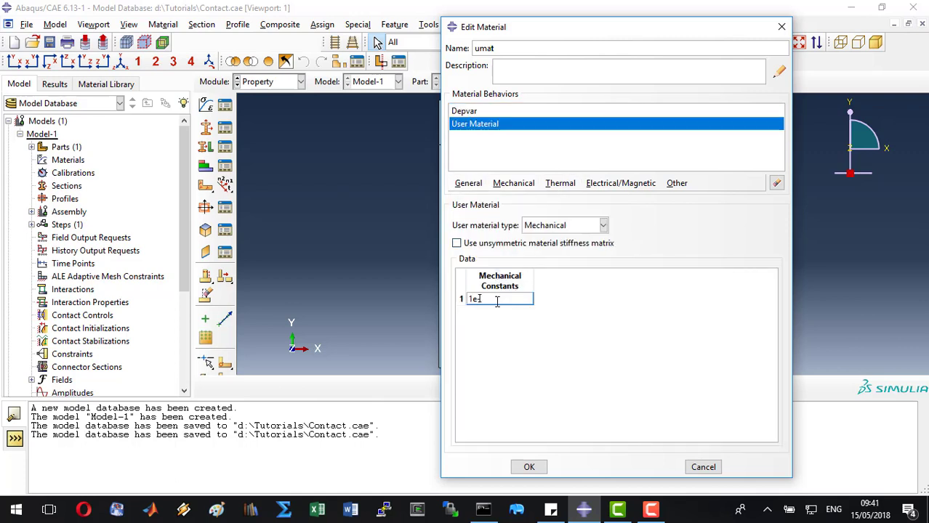
type("1e-11")
key("Return")
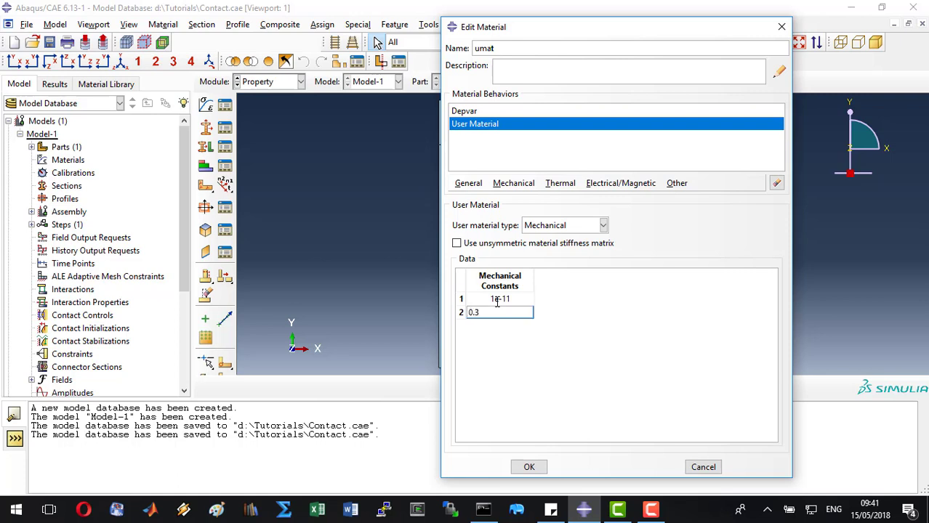
left_click(529, 467)
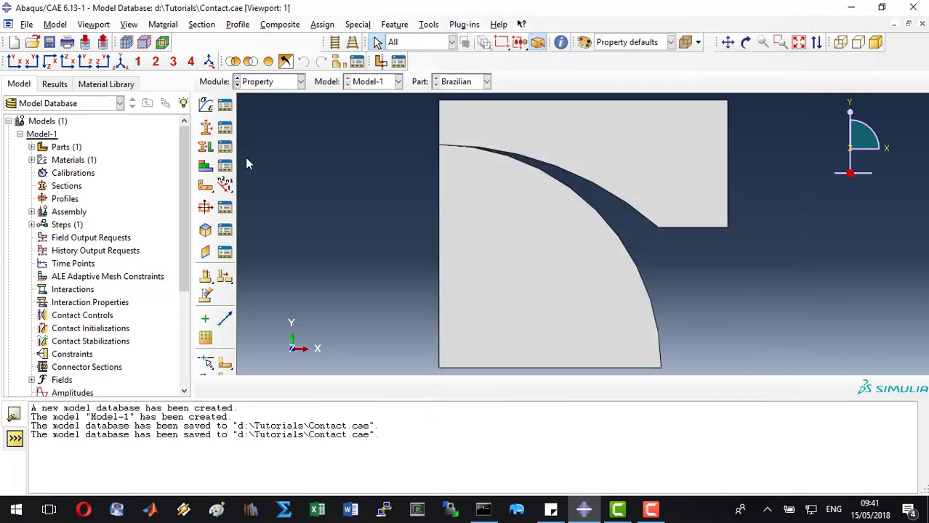
Create Section-1 as a solid homogeneous section using umat.
left_click(212, 131)
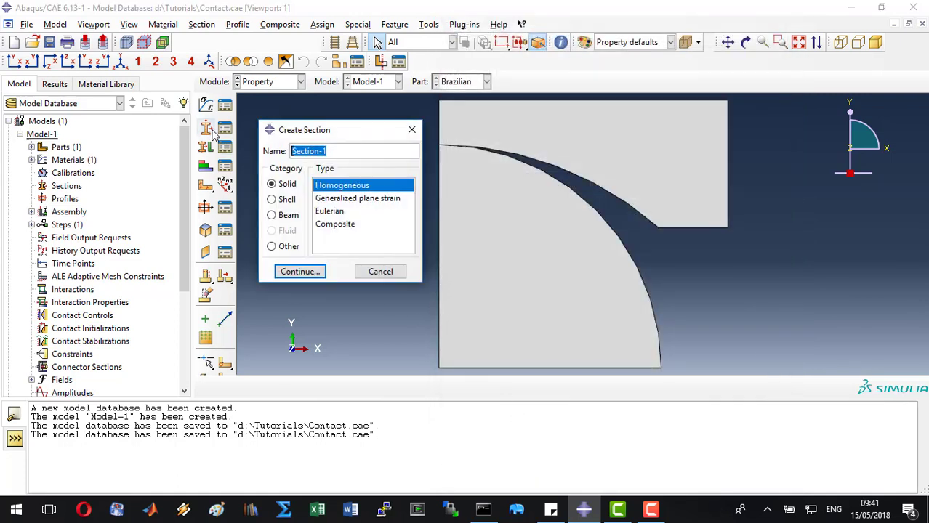
left_click(299, 272)
left_click(47, 214)
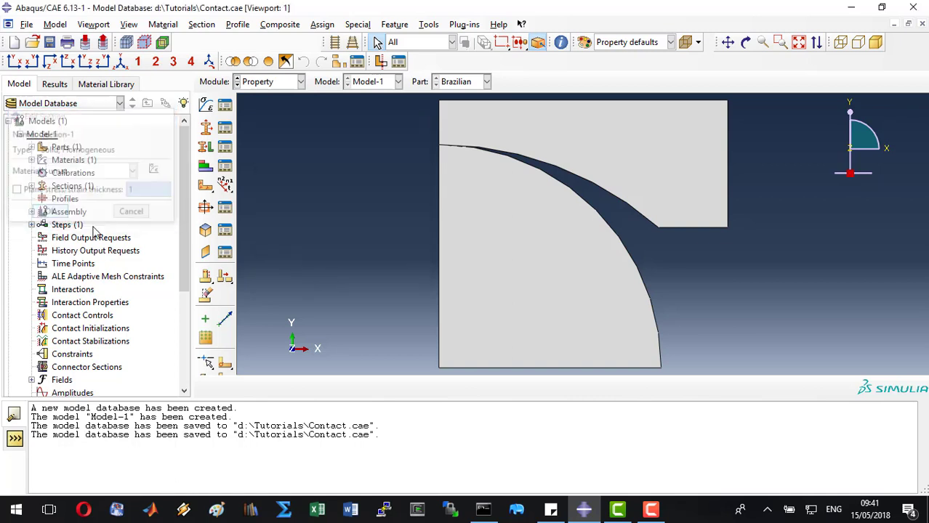
Assign Section-1 to the DISK and JAW regions, then save the model.
left_click(206, 148)
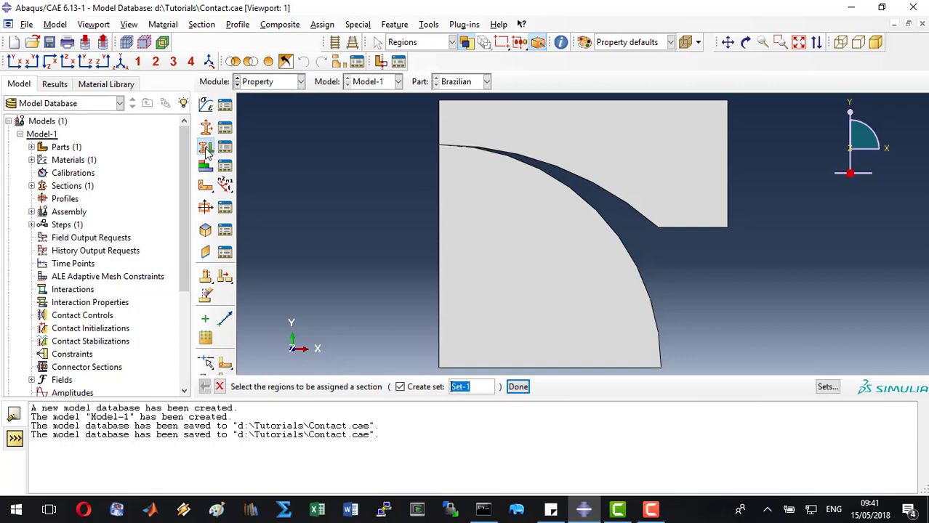
type("DISK")
left_click(499, 200)
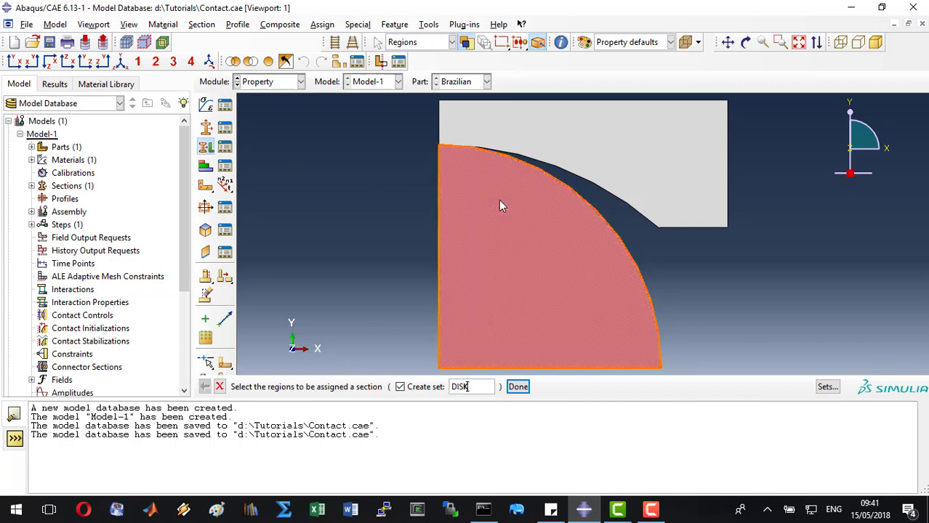
left_click(520, 387)
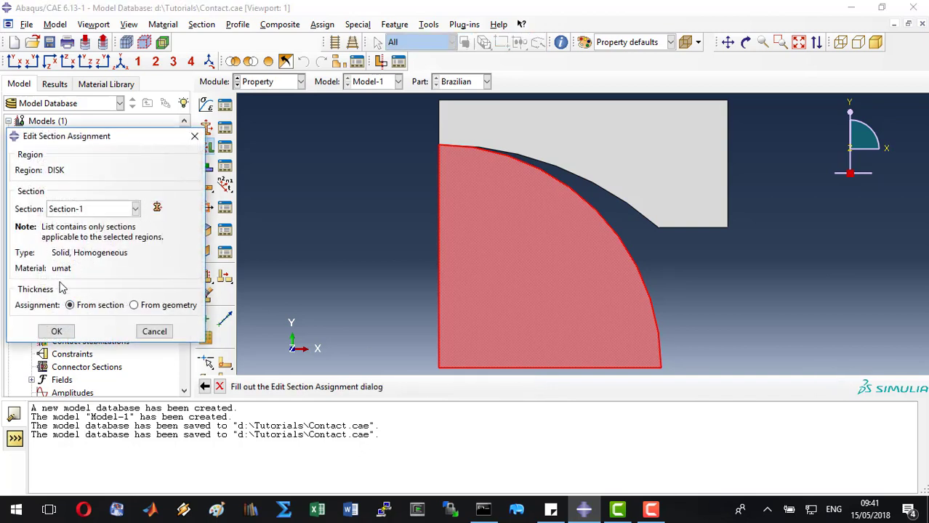
left_click(56, 332)
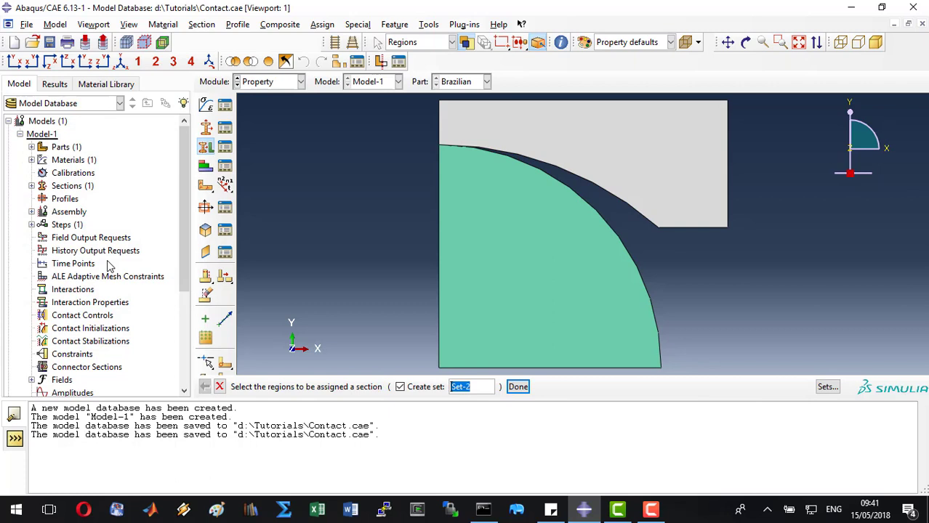
type("JAW")
left_click(549, 117)
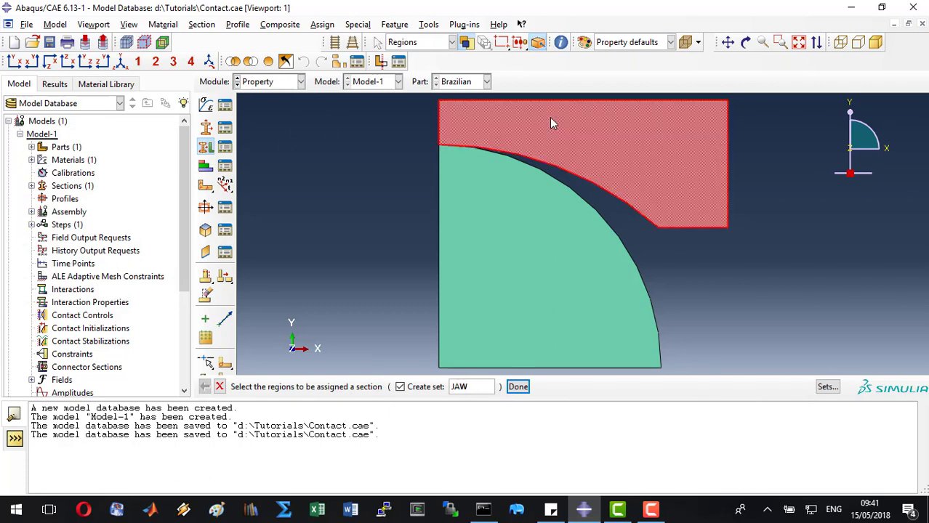
left_click(513, 388)
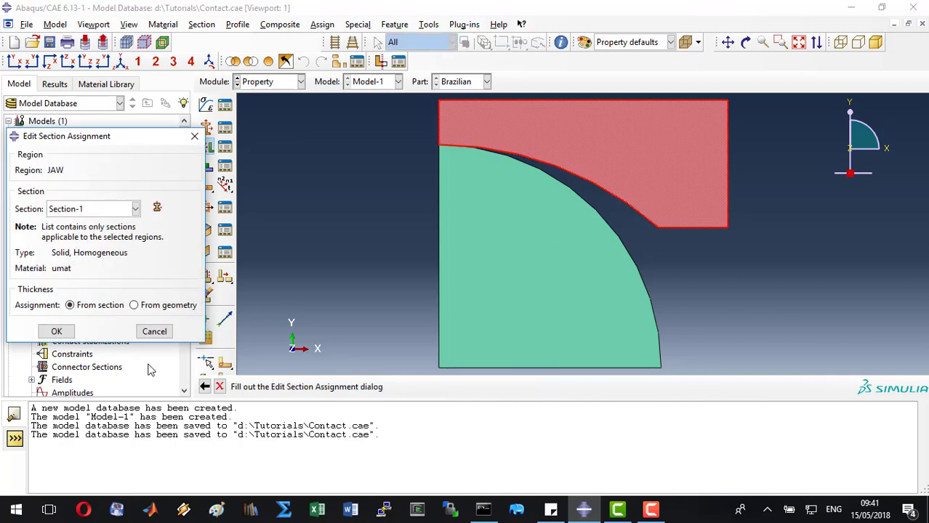
left_click(56, 332)
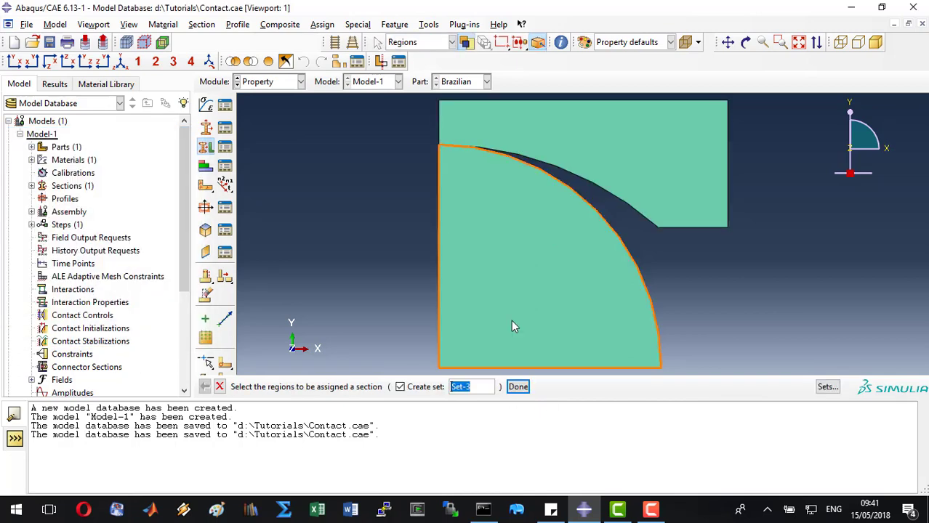
key("Escape")
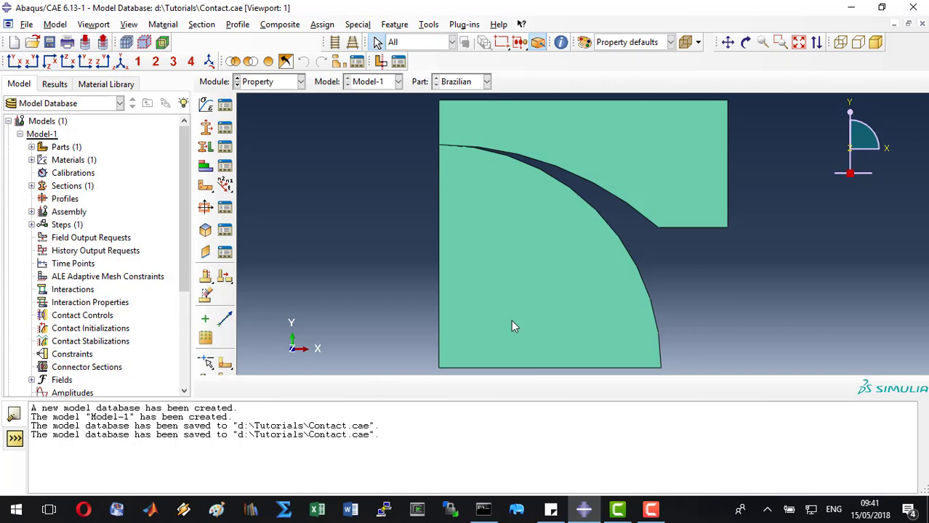
key("ctrl+s")
Switch to the Assembly module and place an instance of the Brazilian part.
left_click(289, 85)
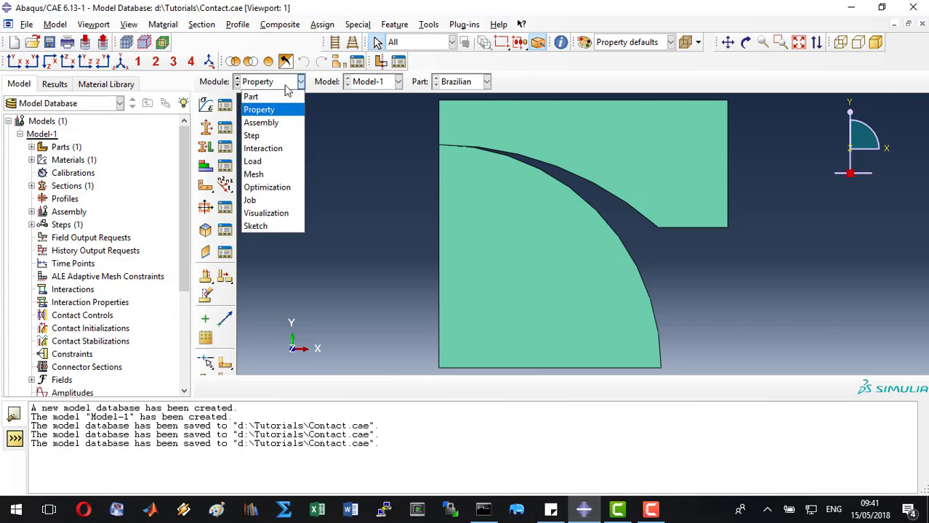
left_click(282, 122)
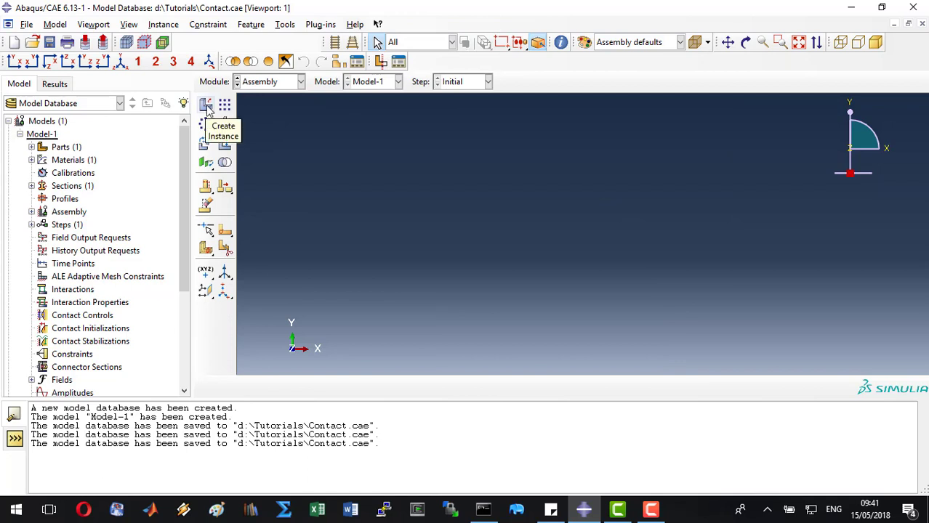
left_click(206, 107)
left_click(272, 366)
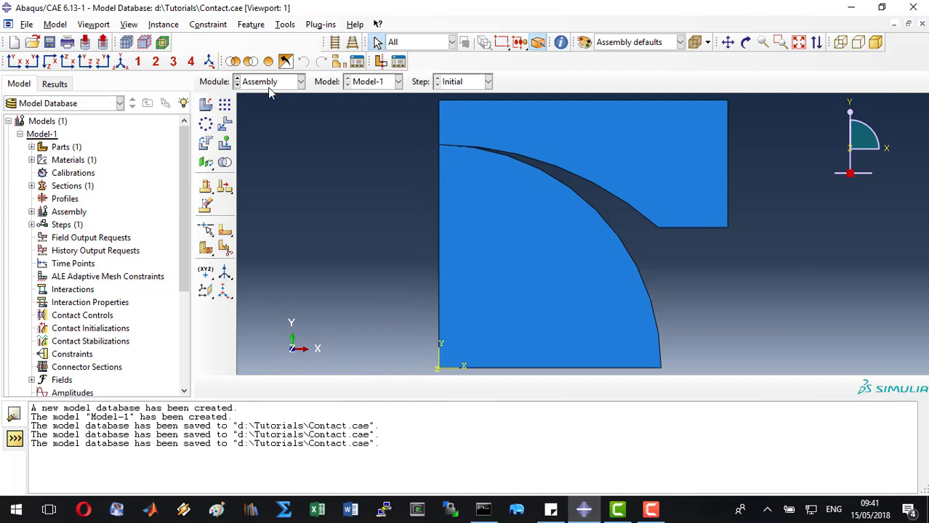
left_click(269, 83)
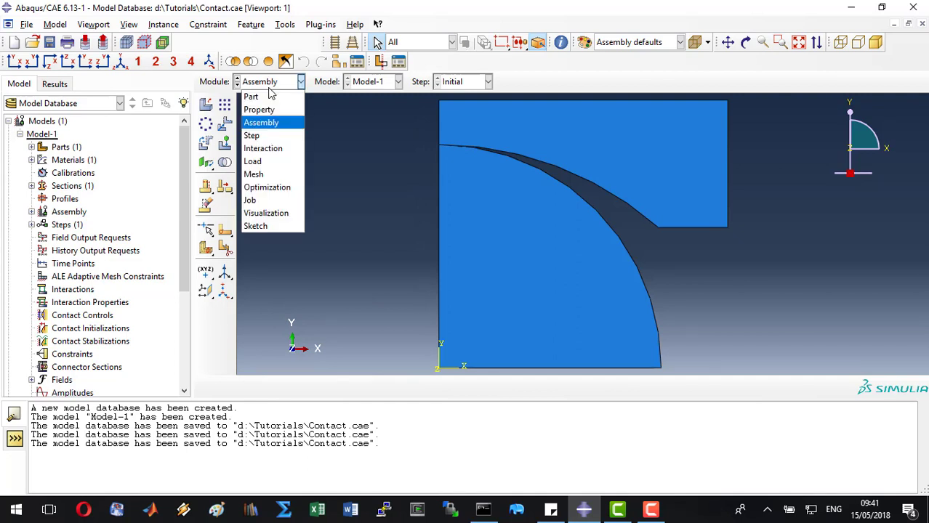
Create Static, General Step-1 with a time period of 0.66.
left_click(263, 136)
left_click(224, 105)
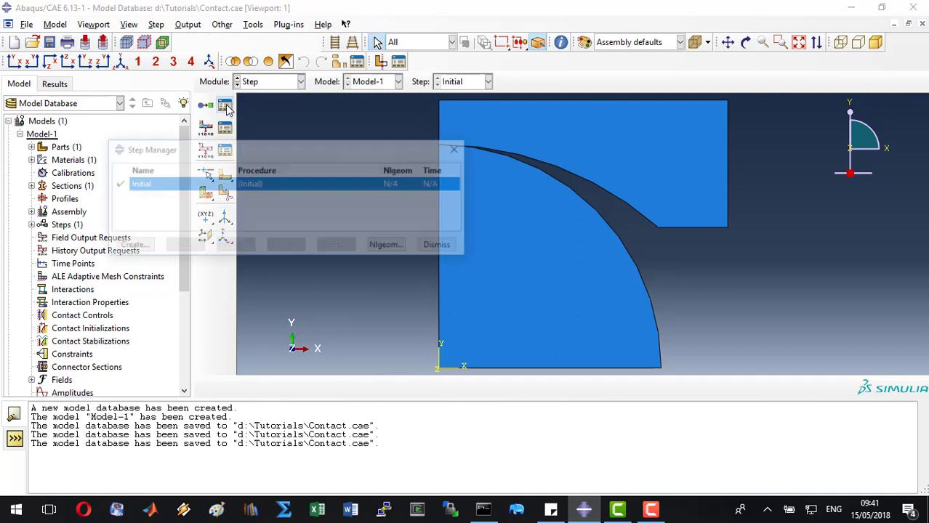
left_click(131, 247)
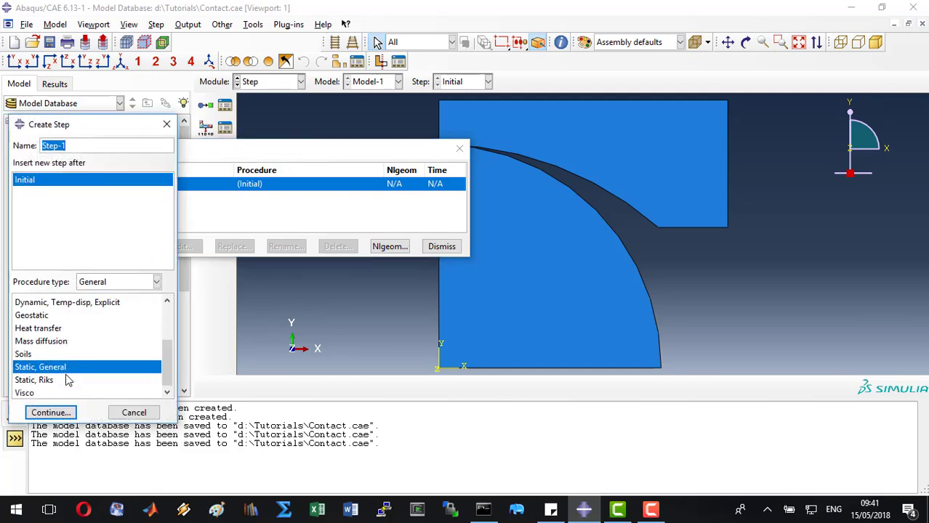
left_click(51, 412)
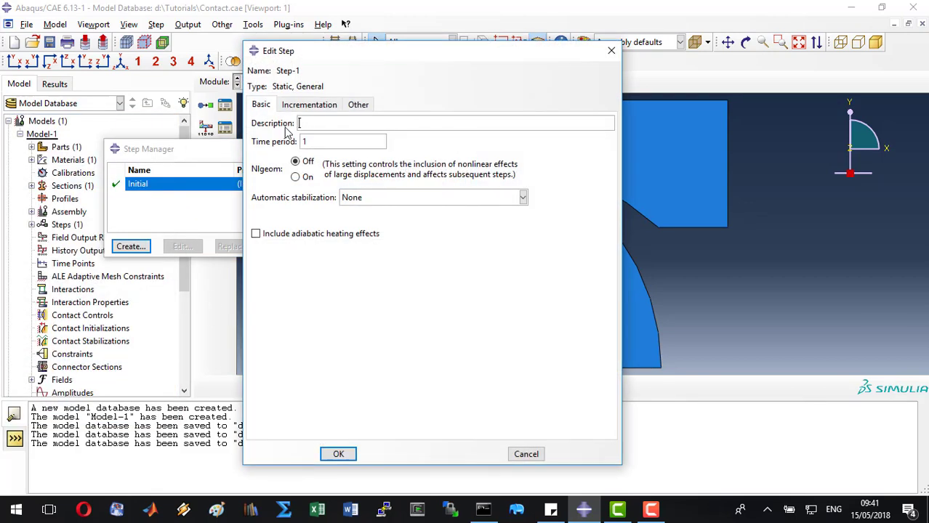
double_click(311, 138)
type("0.66")
Use fixed incrementation with 660 maximum increments of size 1e-3, then confirm.
left_click(308, 106)
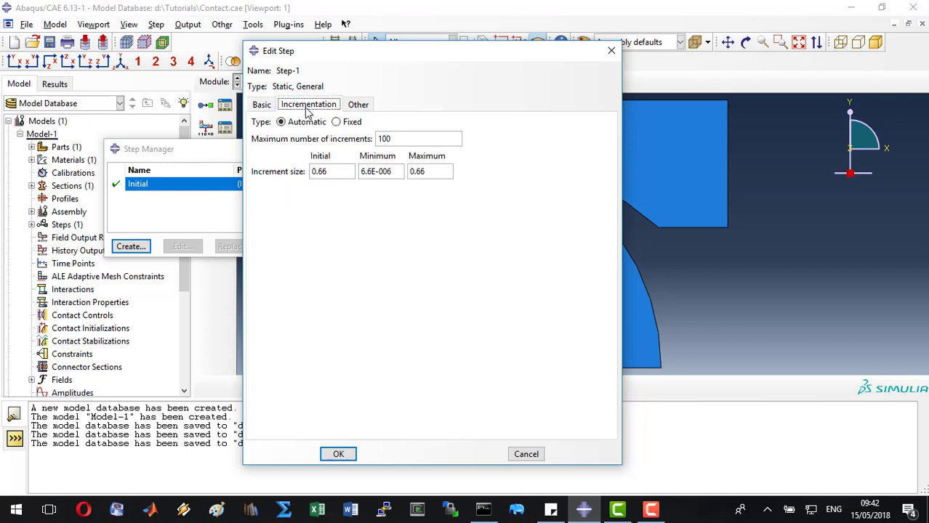
left_click(336, 121)
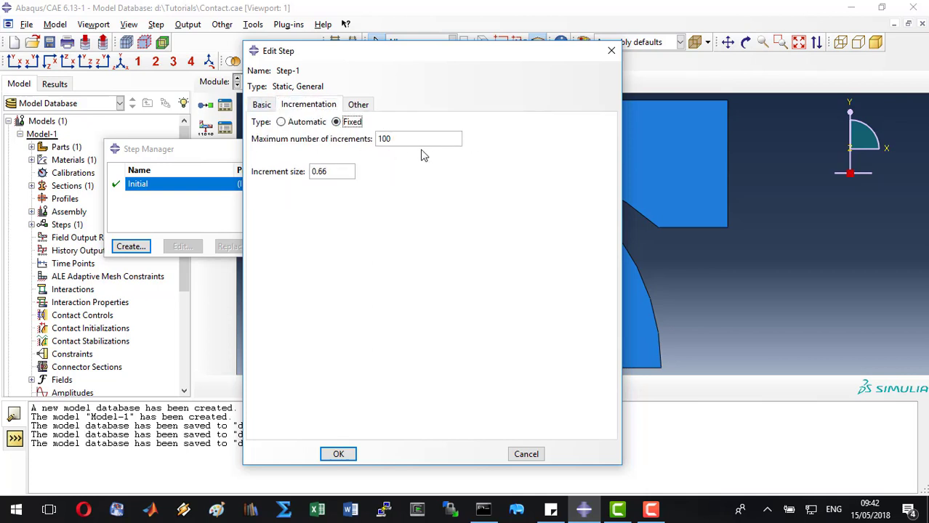
key("Tab")
left_click_drag(337, 175, 231, 168)
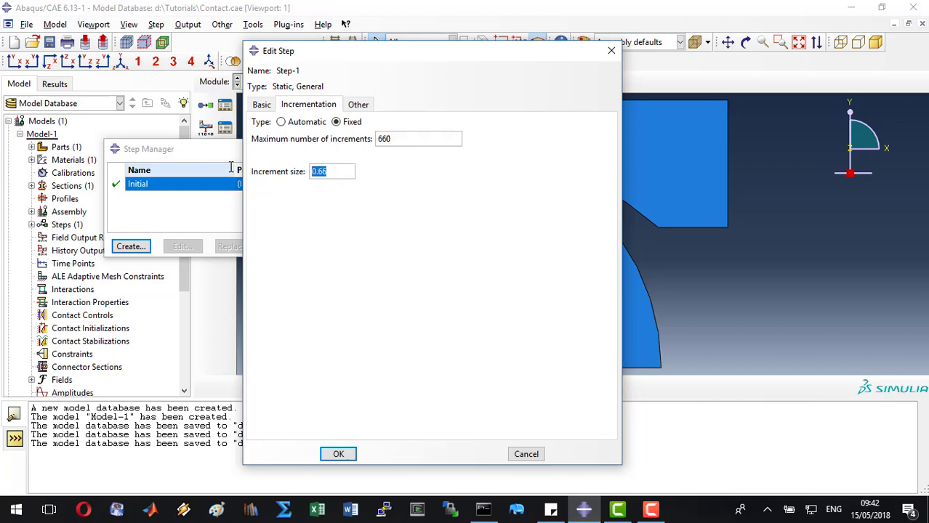
type("1e-3")
left_click(348, 457)
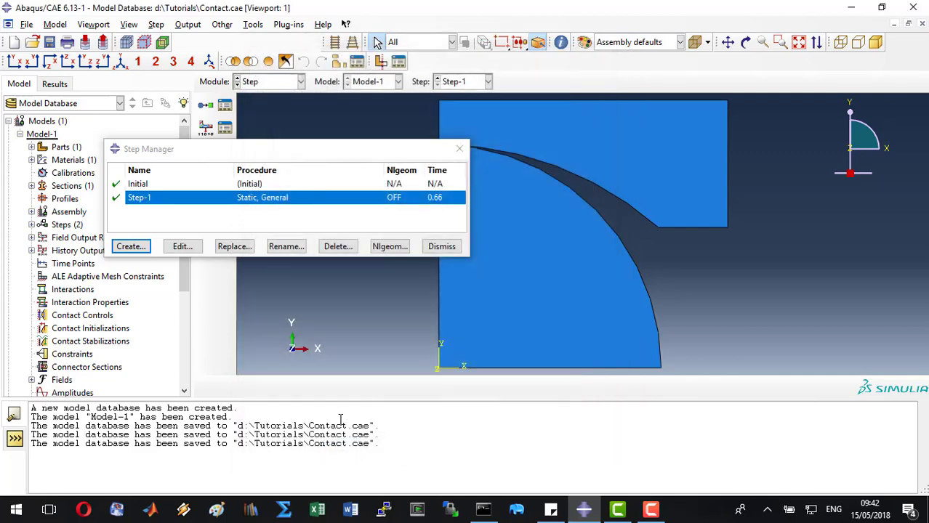
left_click(442, 246)
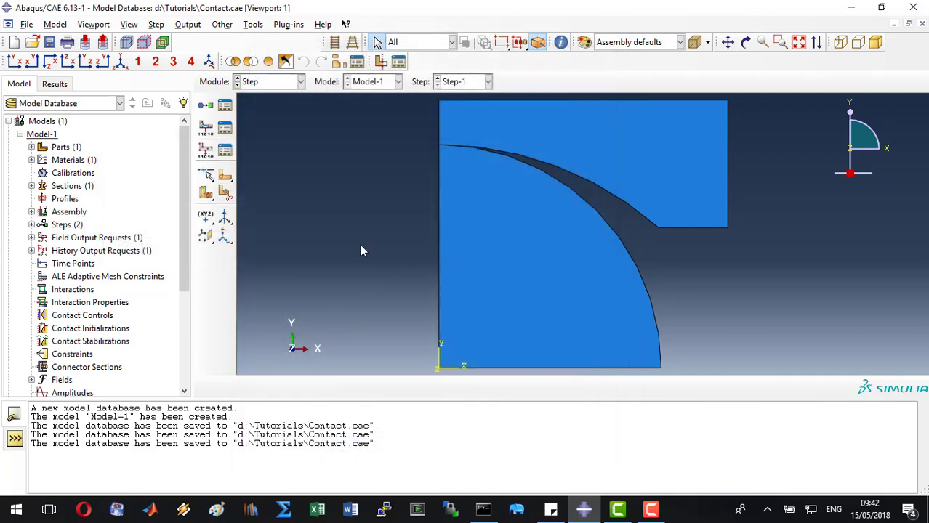
Limit F-Output-1 to the variables U,RF and save Contact.cae.
left_click(226, 129)
left_click(311, 218)
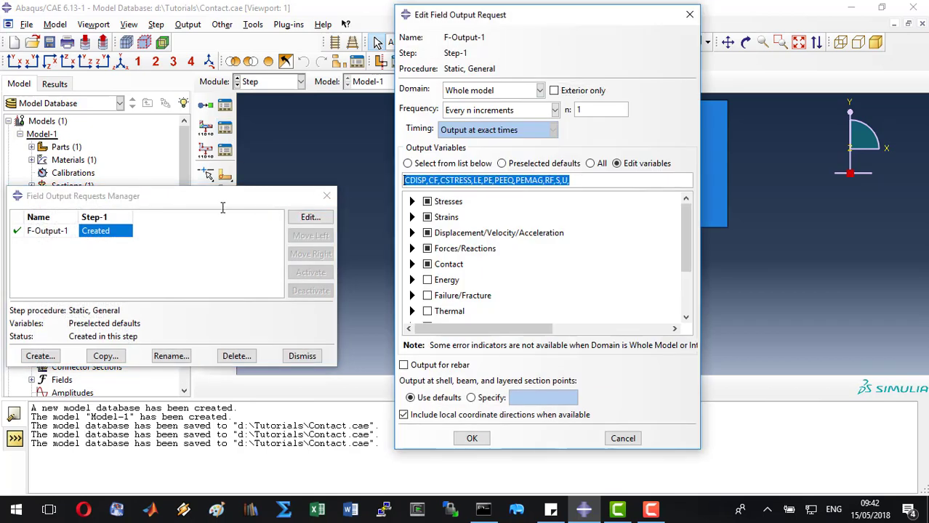
key("BackSpace")
type("U")
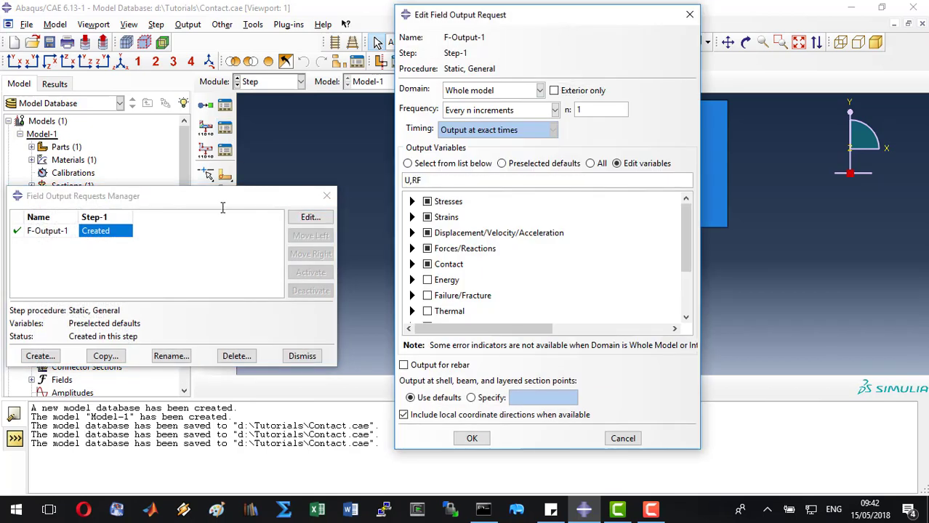
type(",RF")
left_click(473, 439)
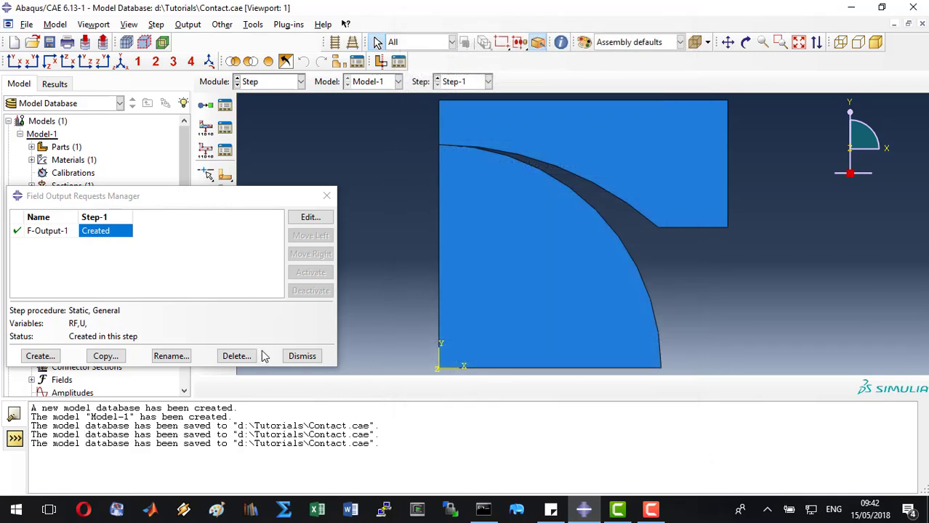
left_click(298, 356)
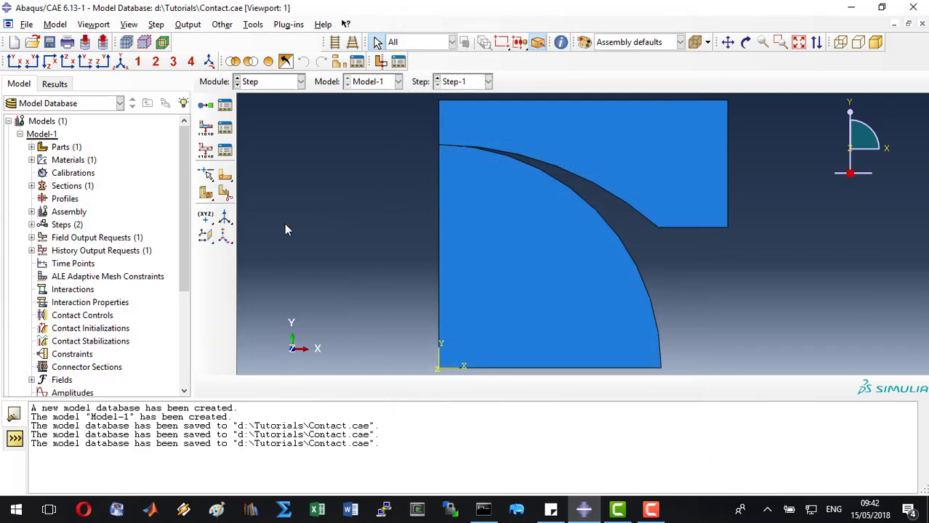
key("ctrl+s")
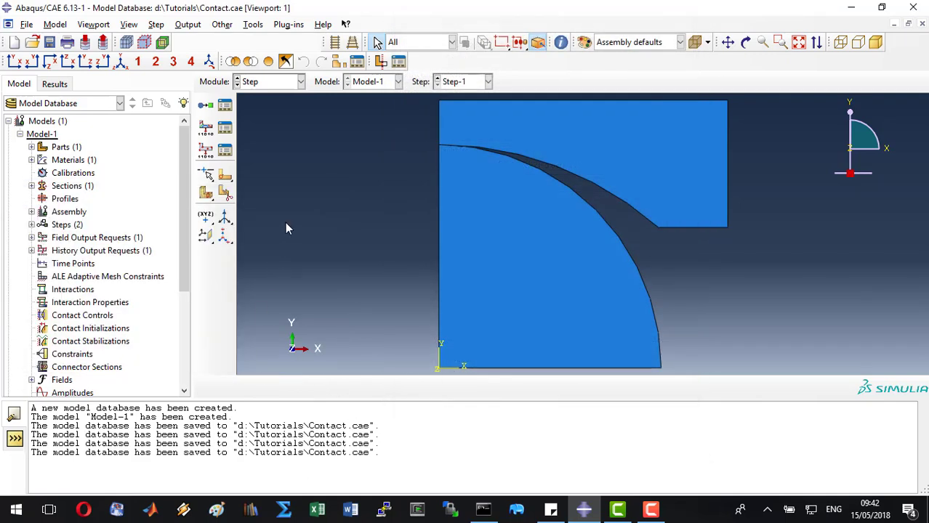
left_click(264, 84)
In the Interaction module, create contact property IntProp-1 with frictionless tangential behaviour.
left_click(275, 150)
left_click(206, 127)
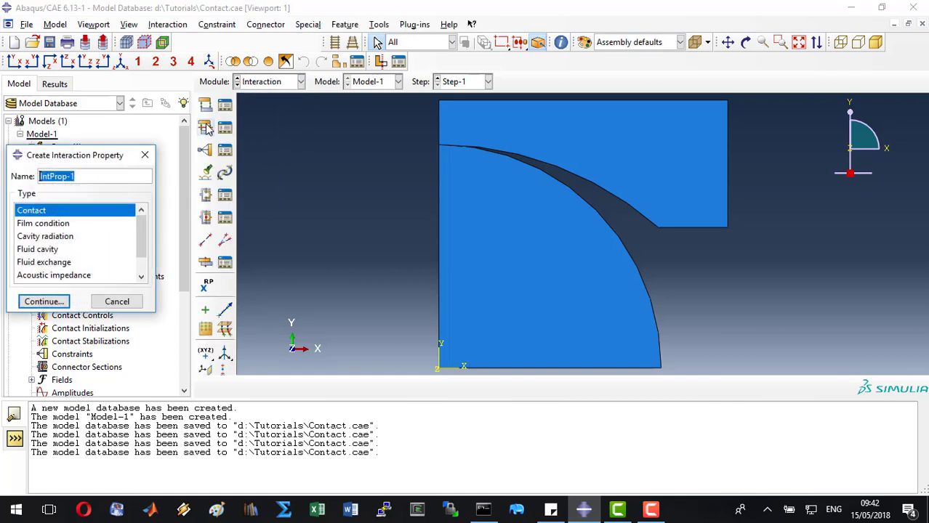
left_click_drag(67, 155, 256, 139)
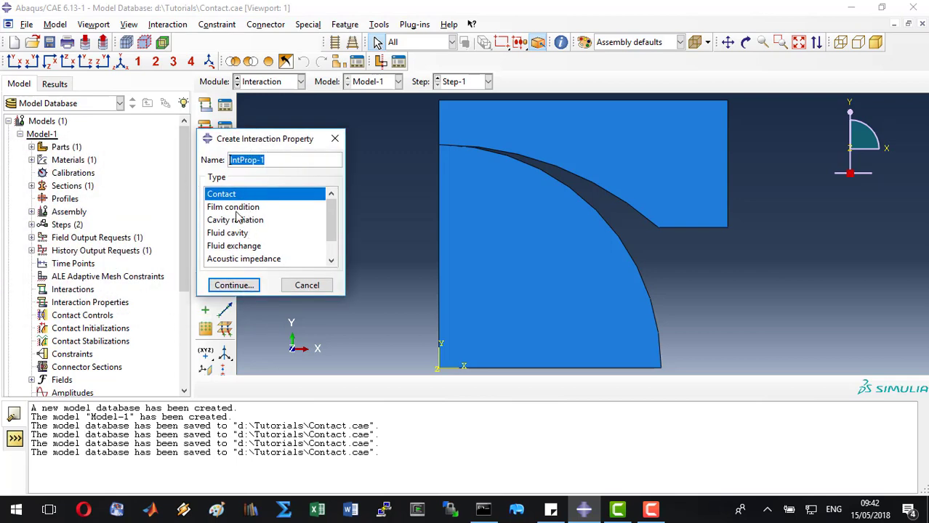
left_click(244, 285)
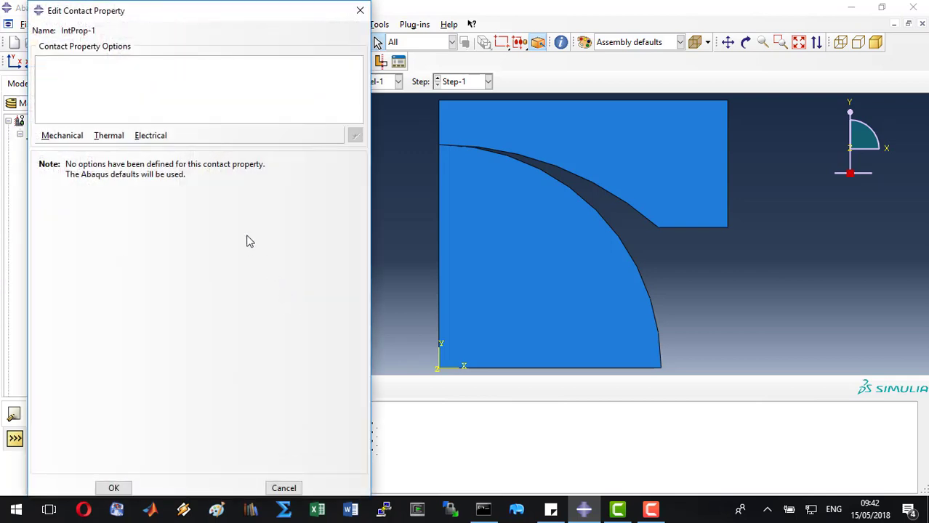
left_click(64, 143)
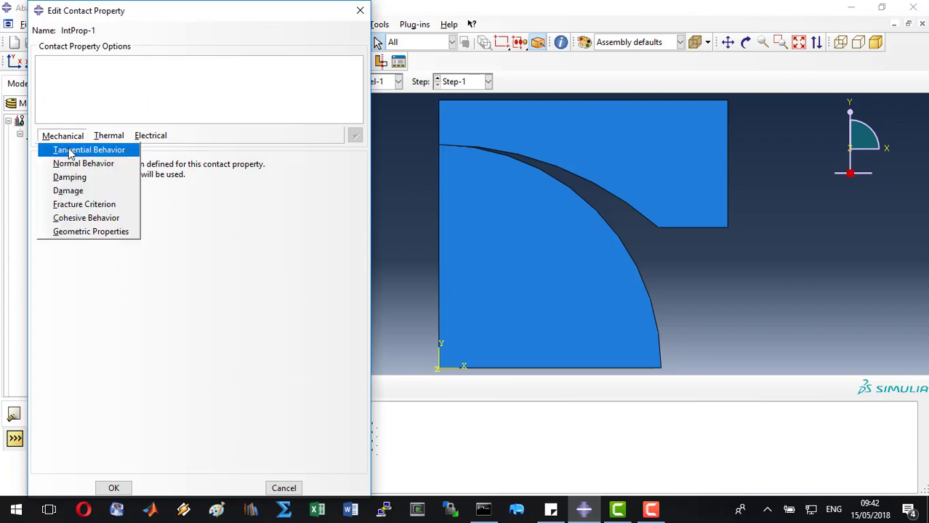
left_click(68, 150)
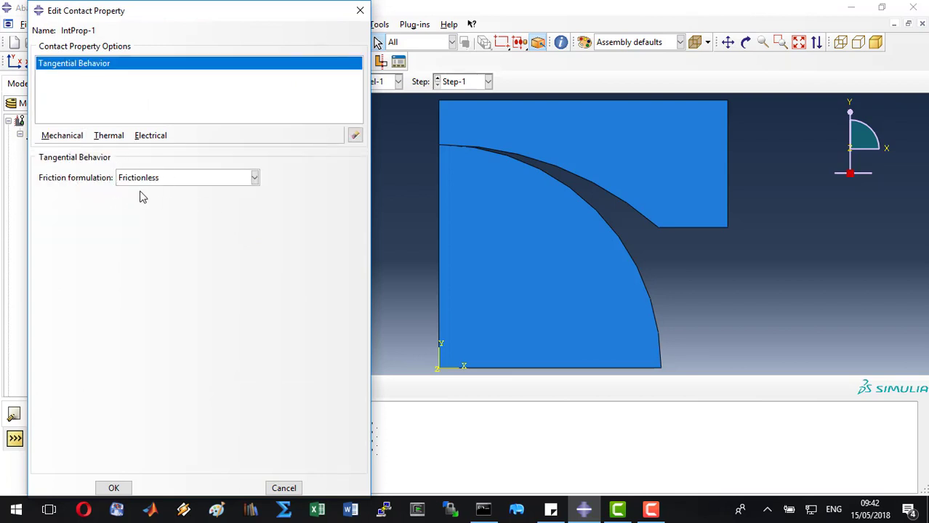
Add normal behaviour with linear pressure-overclosure and a contact stiffness, then save IntProp-1.
left_click(50, 137)
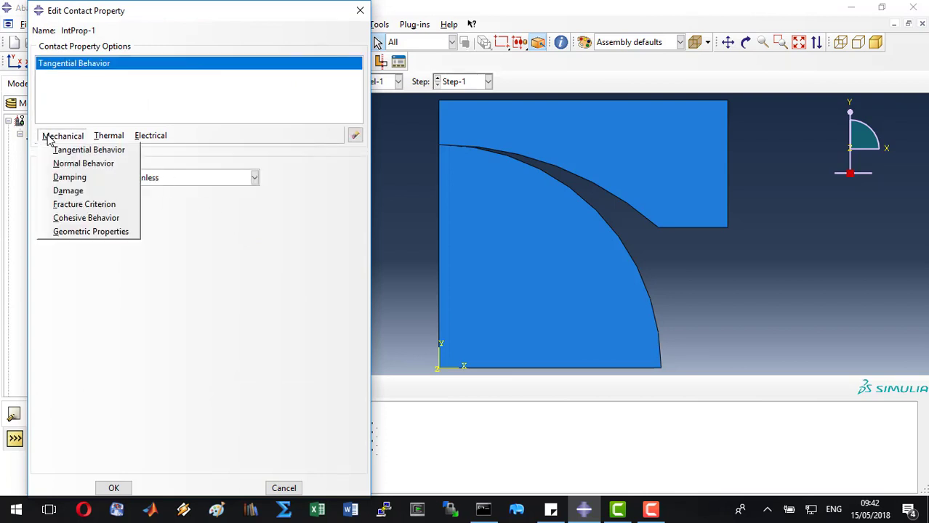
left_click(93, 165)
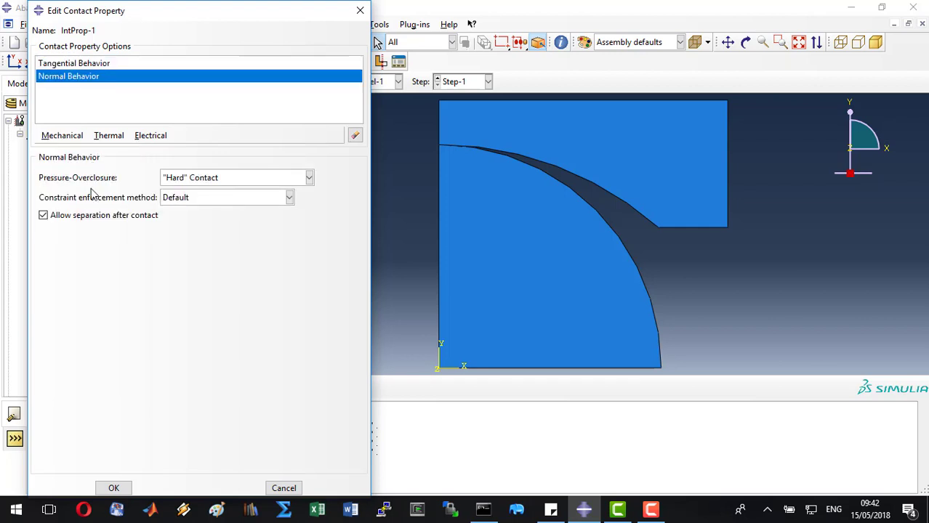
left_click(191, 179)
left_click(190, 219)
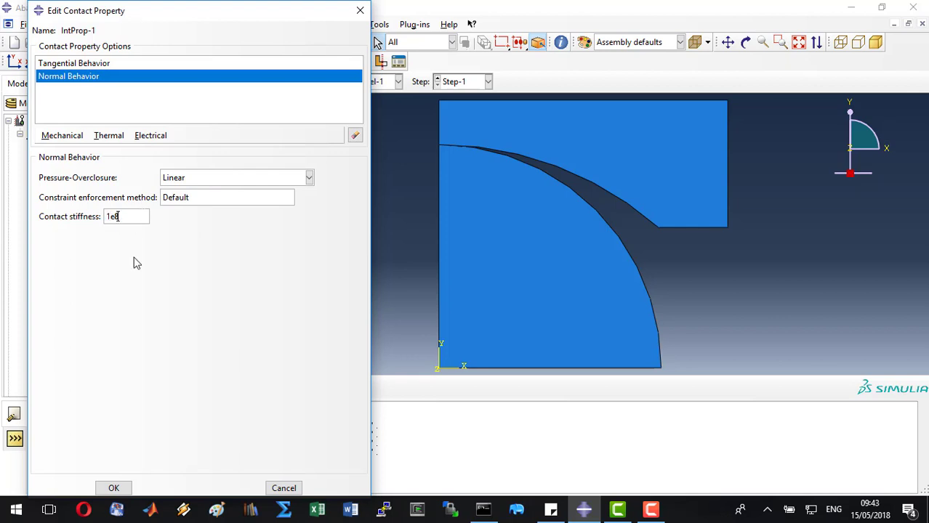
left_click(114, 489)
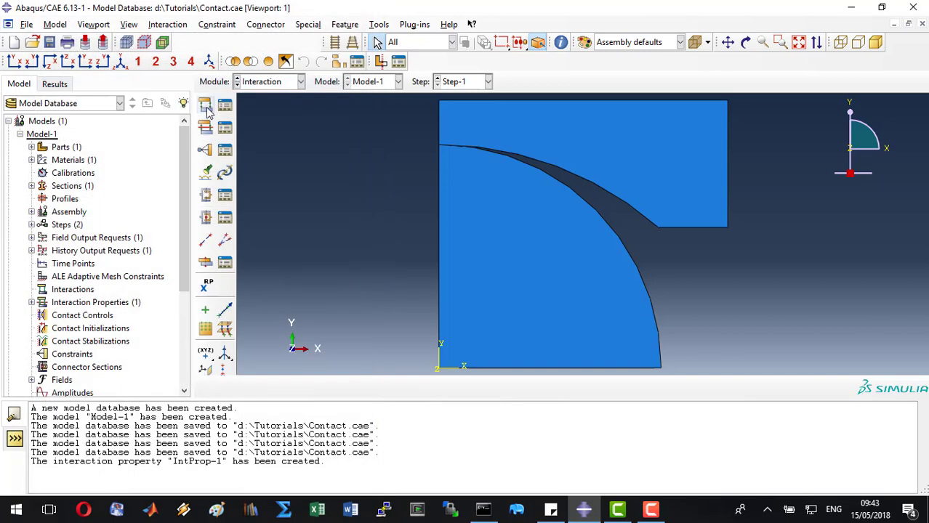
Create surface-to-surface contact Int-1 in Step-1: jaw curved edge master, disc arc slave, IntProp-1.
left_click(206, 107)
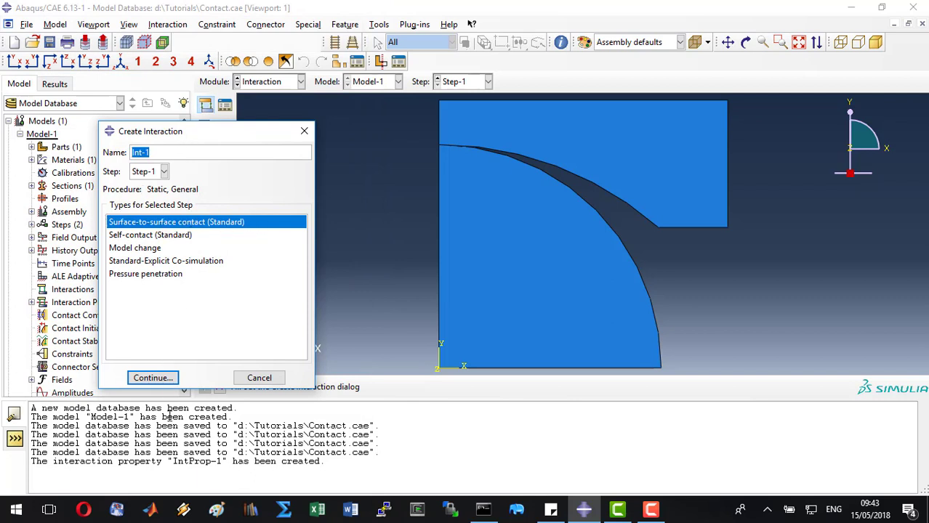
left_click(153, 377)
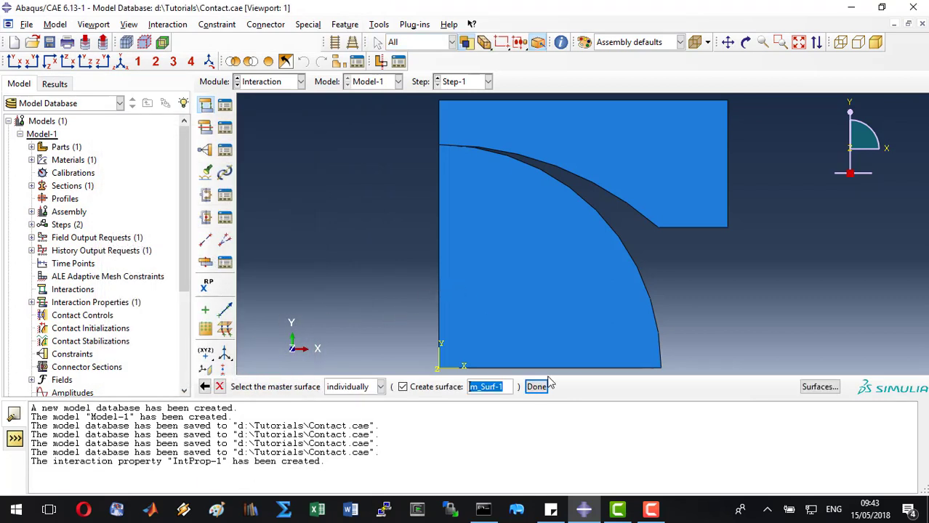
left_click(584, 192)
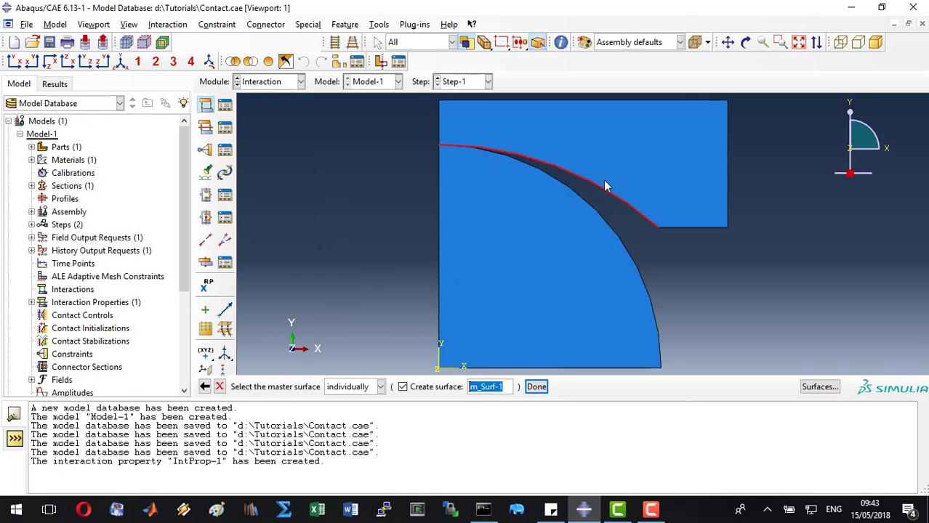
left_click(537, 388)
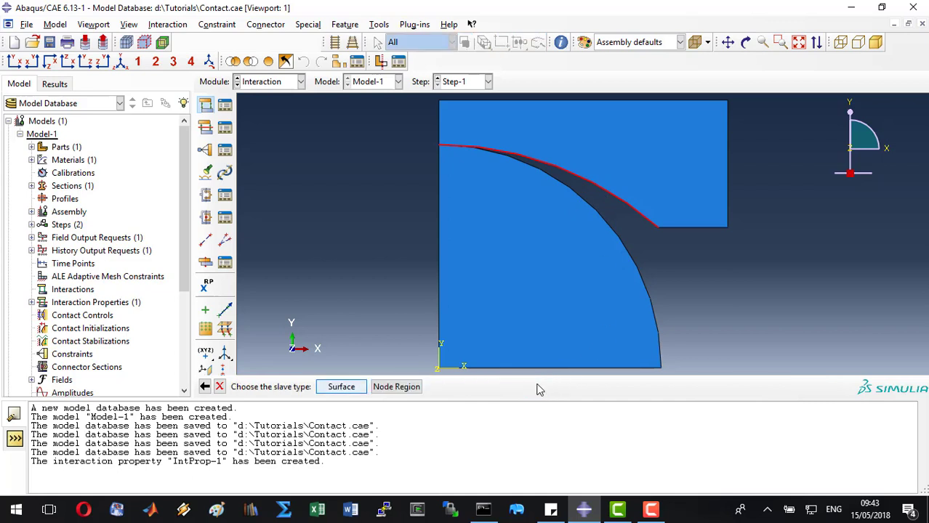
left_click(342, 388)
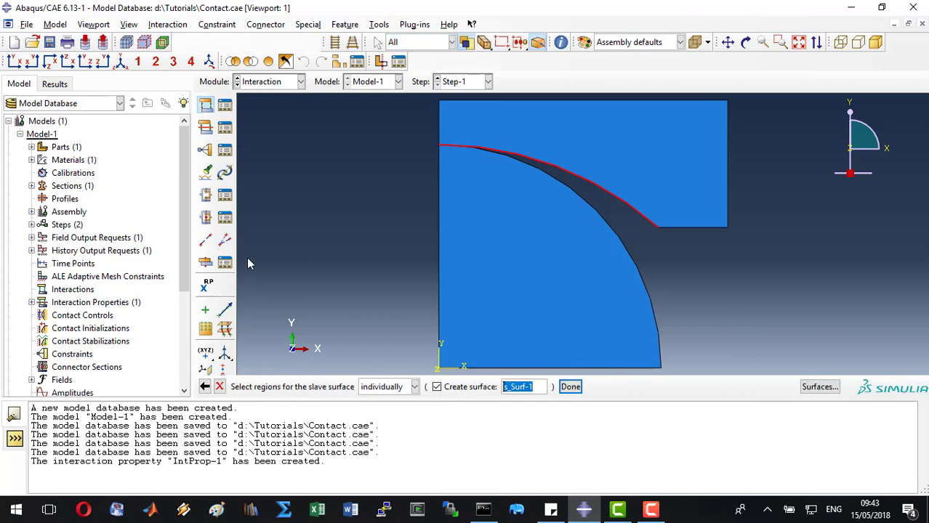
left_click(580, 202)
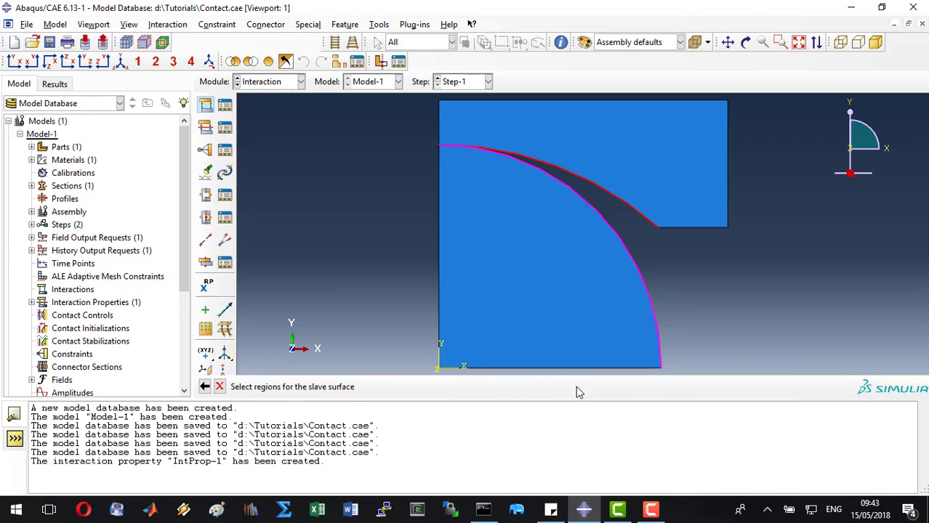
middle_click(576, 388)
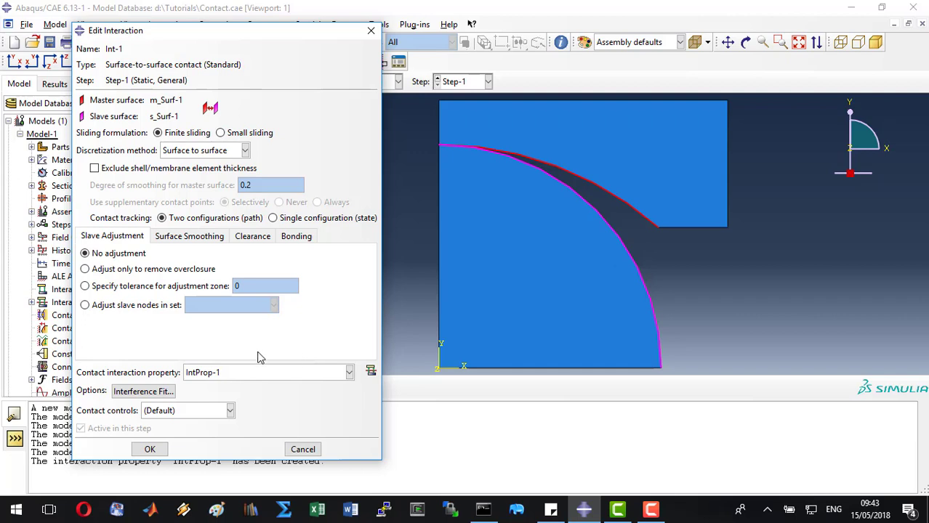
left_click(150, 449)
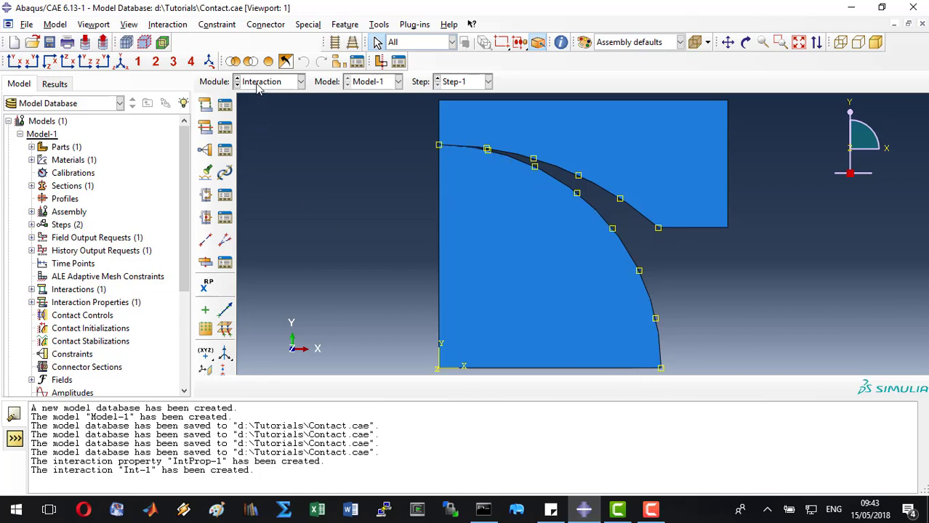
Save the model database and switch to the Load module.
key("ctrl+s")
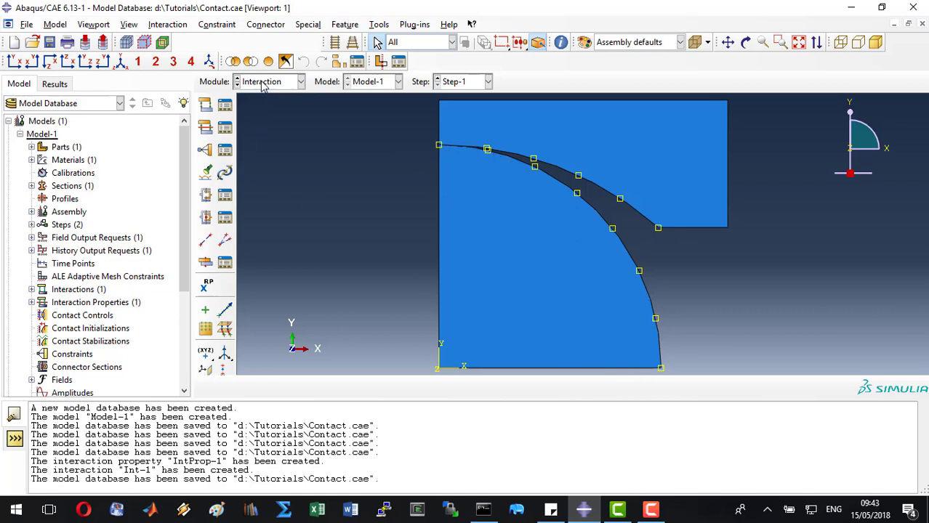
left_click(263, 85)
left_click(256, 160)
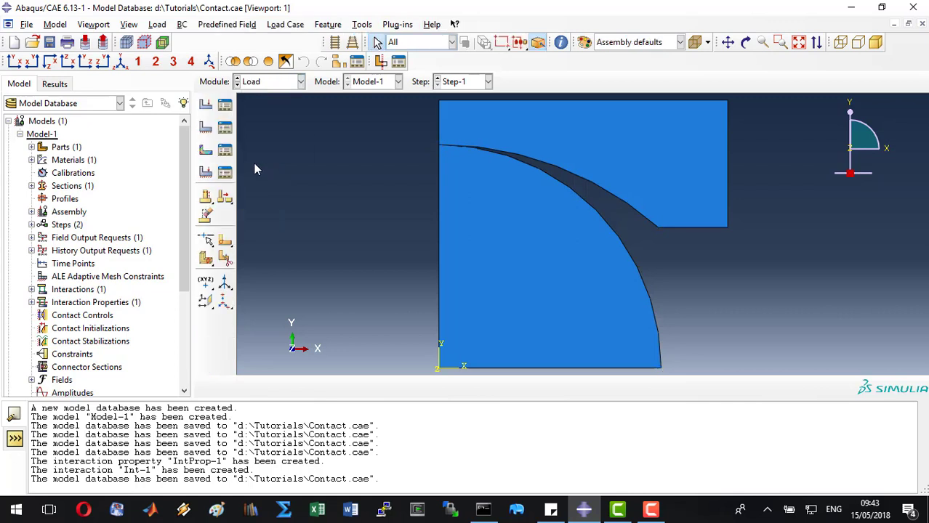
Create displacement/rotation condition BTM on the bottom edge set BTM with U2 = 0.
left_click(202, 129)
type("BTM")
left_click(164, 284)
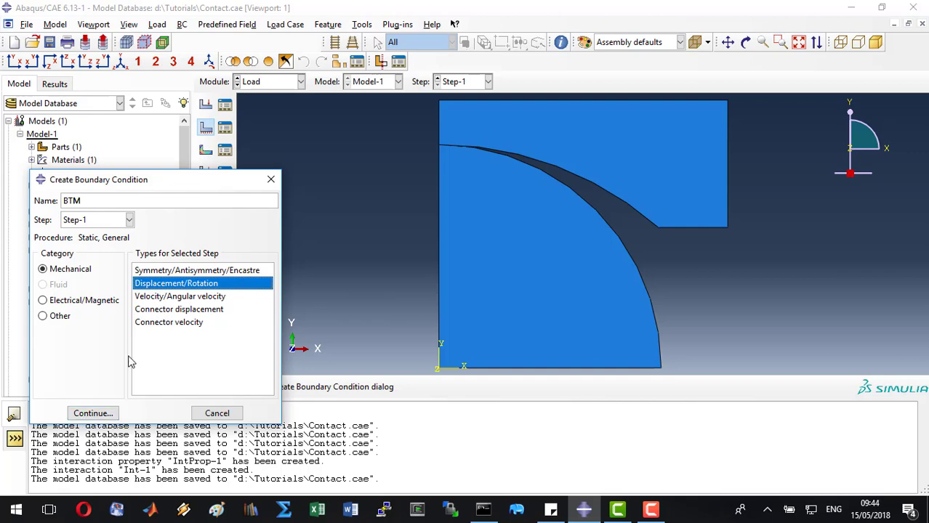
left_click(111, 413)
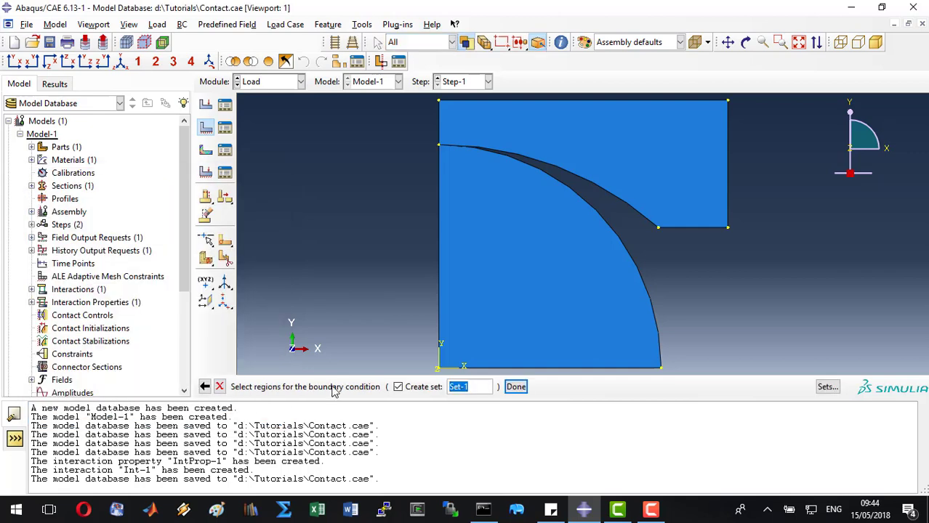
type("BTM")
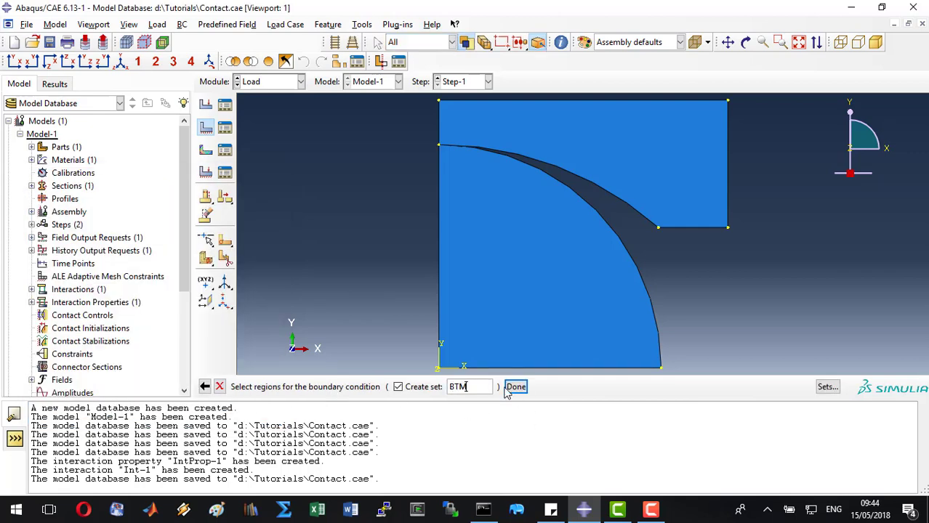
left_click(485, 369)
left_click(643, 378, "shift")
left_click(516, 386)
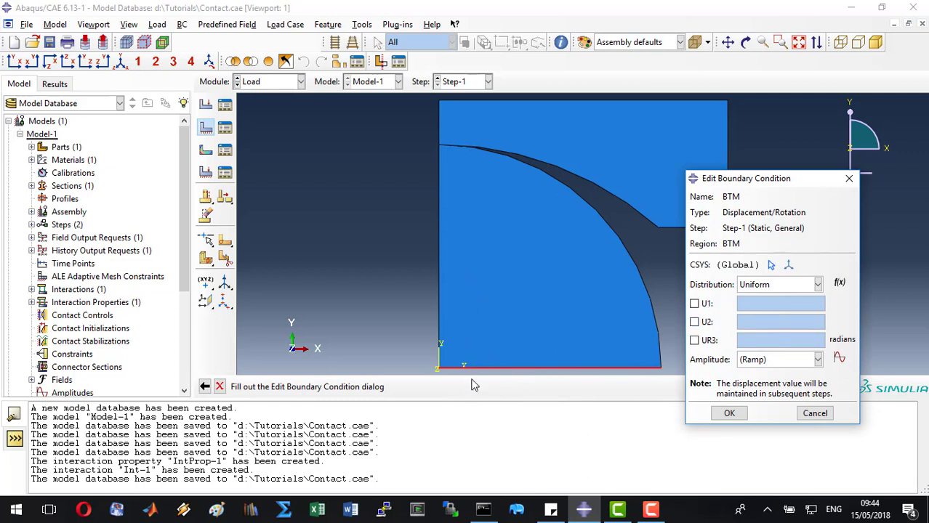
left_click(695, 322)
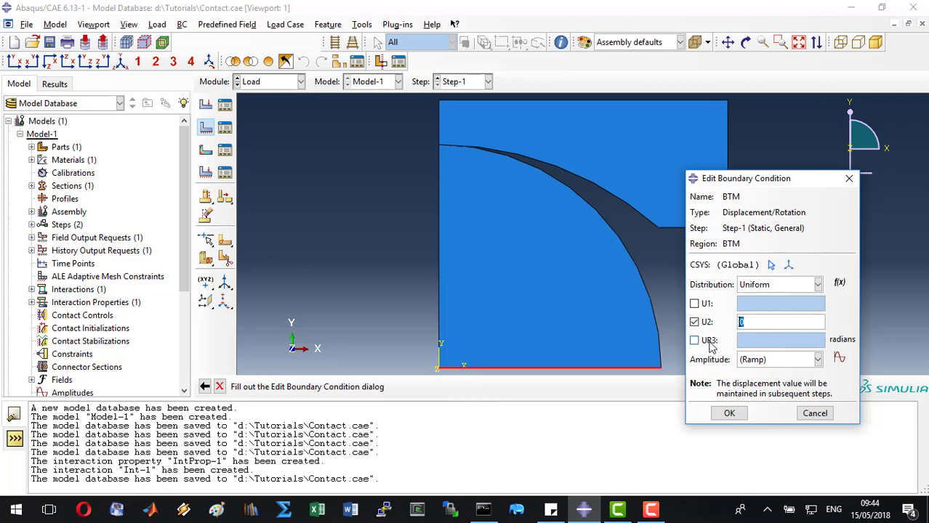
left_click(727, 412)
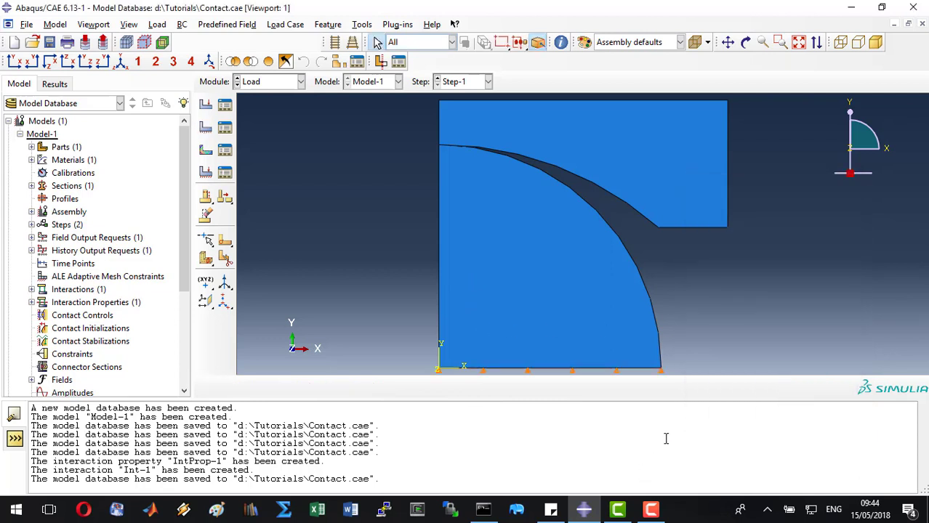
Create displacement/rotation condition SYM on the left edge set SIDE with U1 = 0.
left_click(207, 128)
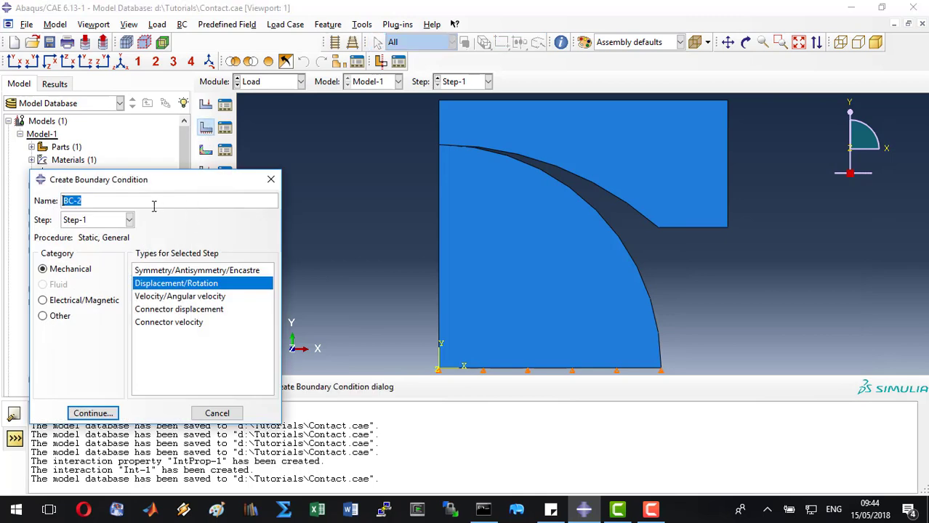
type("SYM")
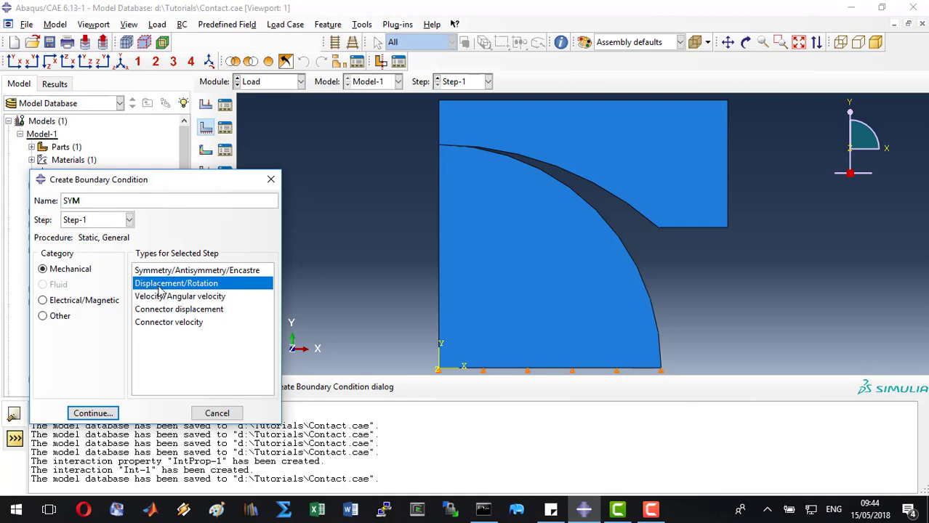
left_click(109, 412)
type("SIDE")
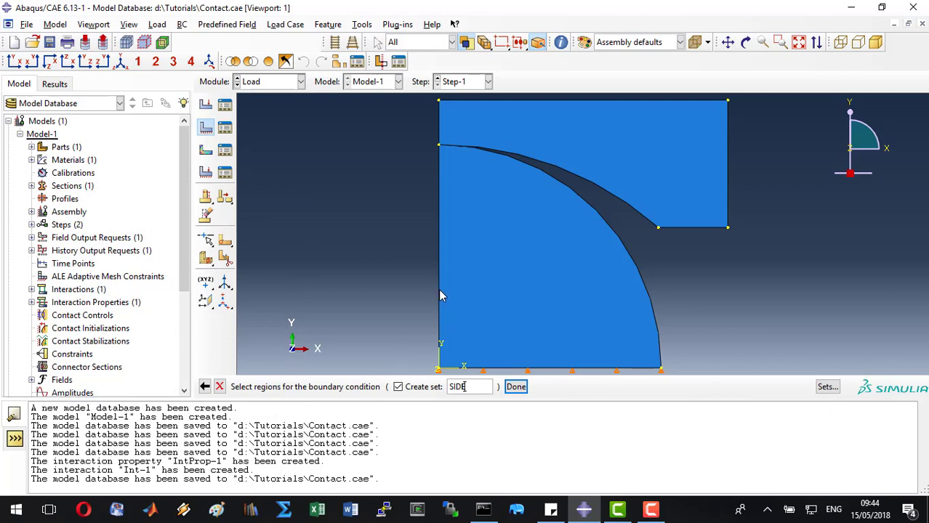
left_click(438, 125)
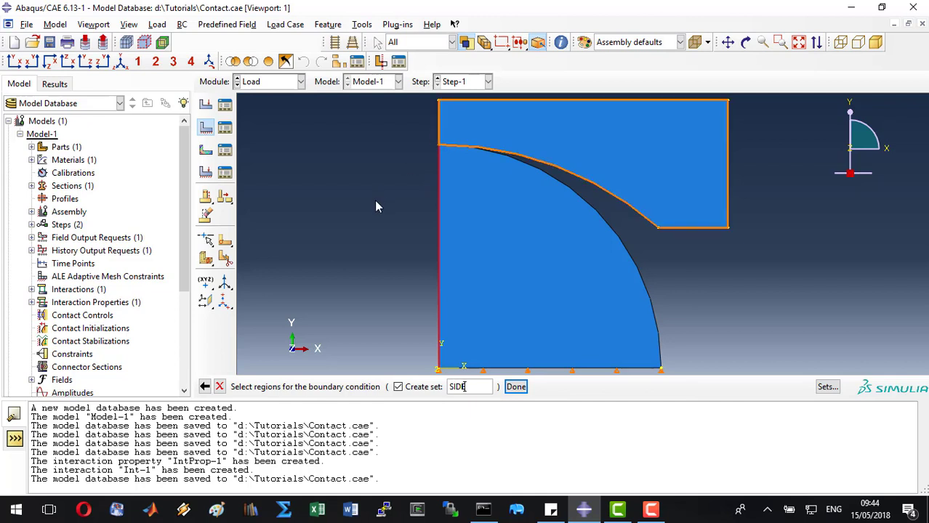
left_click(516, 387)
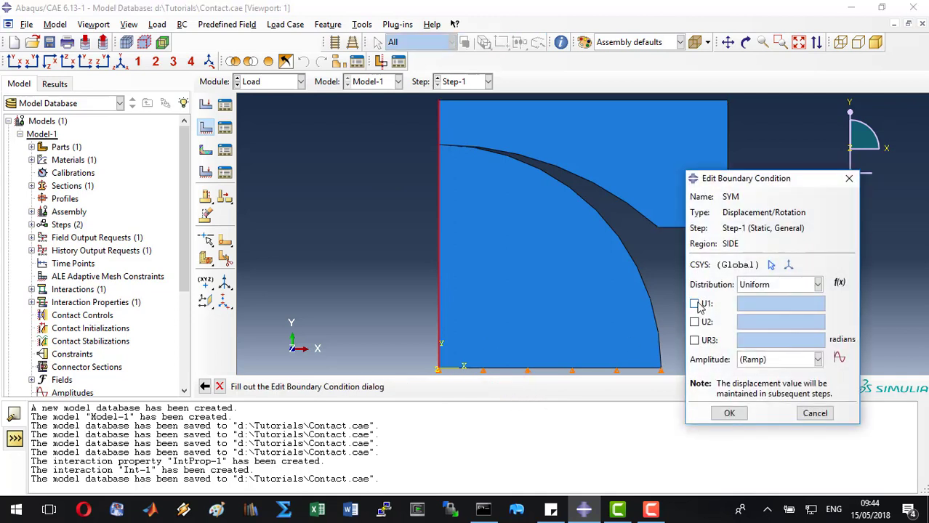
left_click(695, 304)
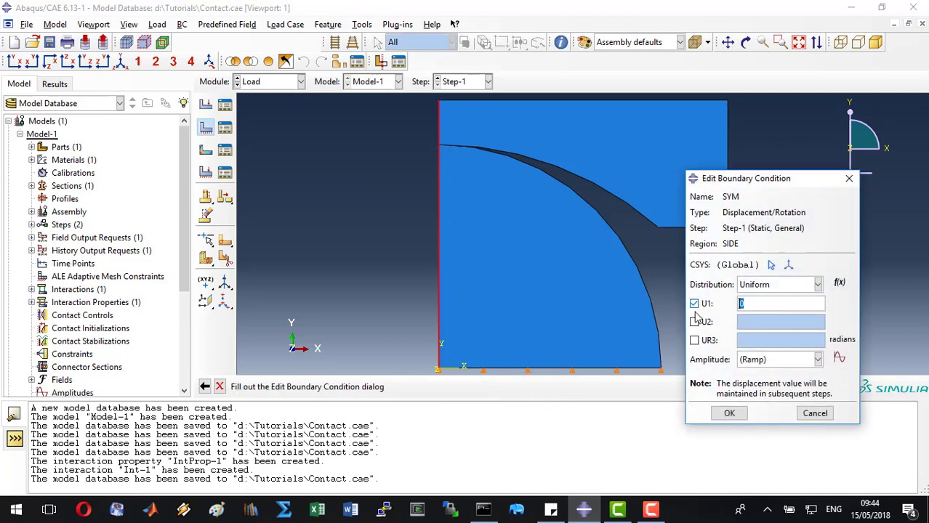
left_click(728, 414)
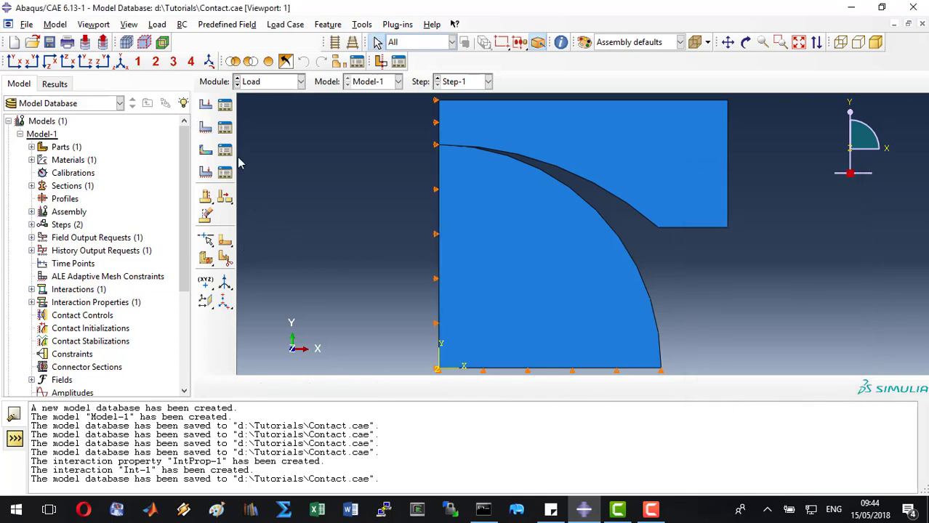
Create boundary condition LOAD on top edge set TOP with U2 = -0.336, then save Contact.cae.
left_click(205, 129)
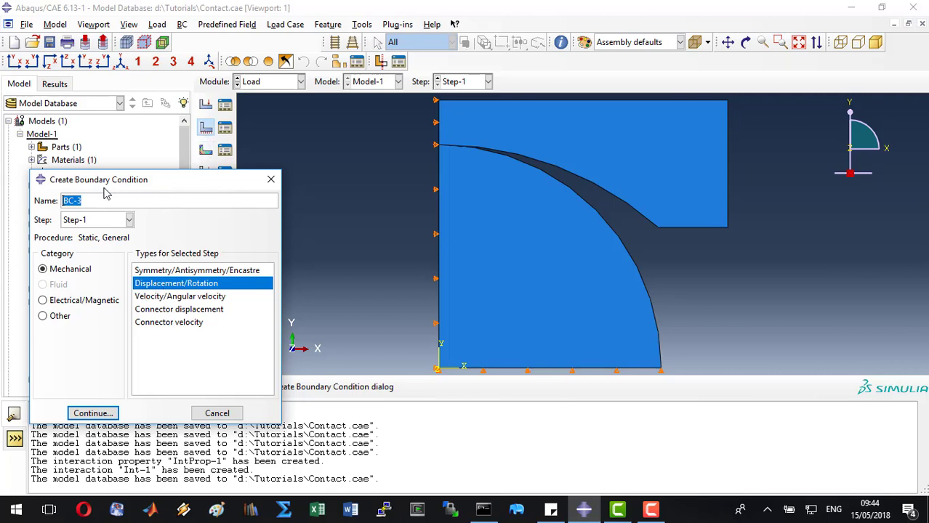
type("LOAD")
left_click(92, 414)
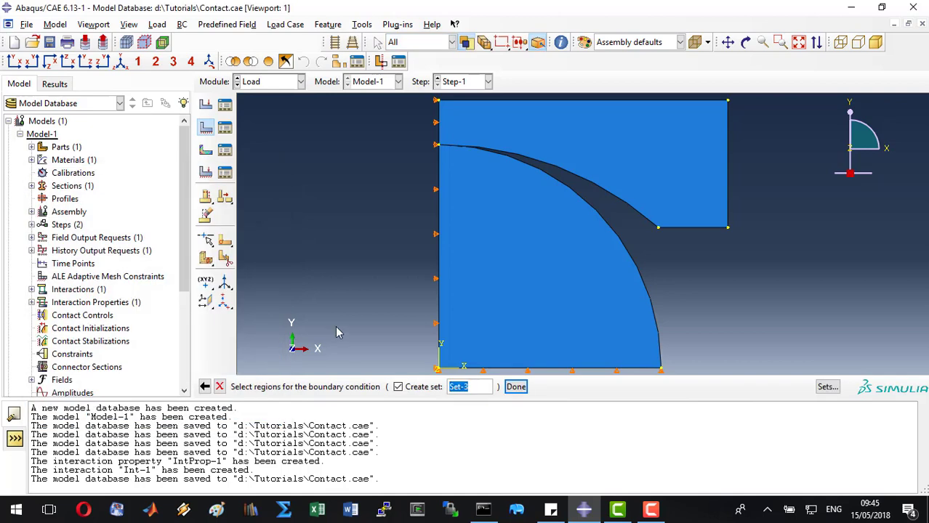
type("TOP")
left_click(553, 107)
left_click(517, 387)
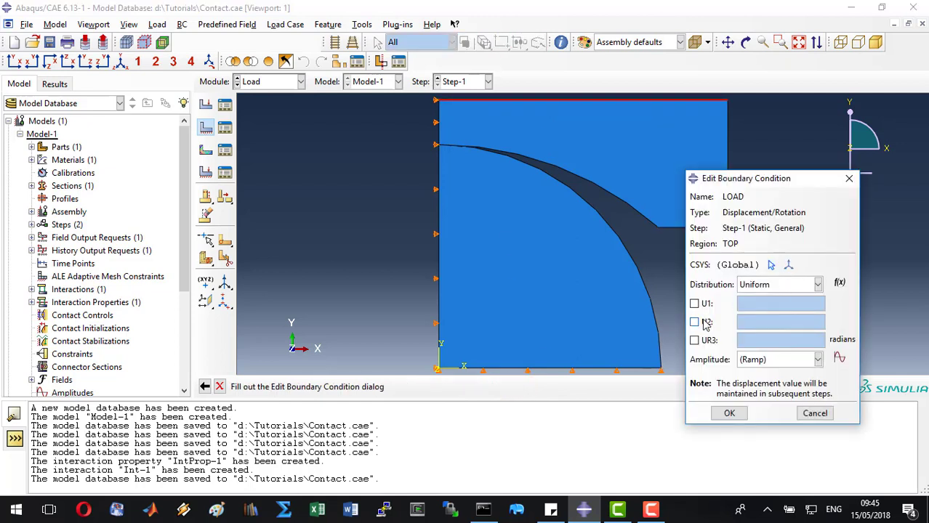
left_click(706, 324)
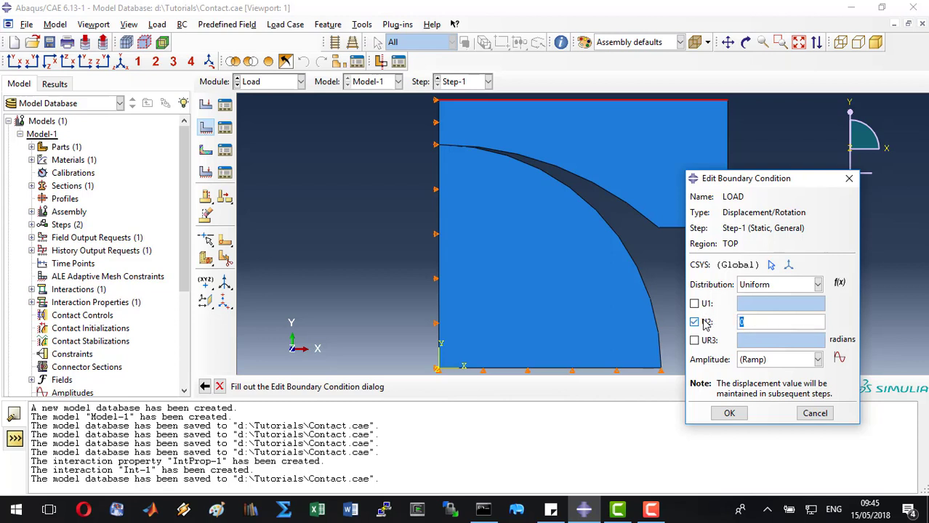
type("-0.336")
left_click(728, 414)
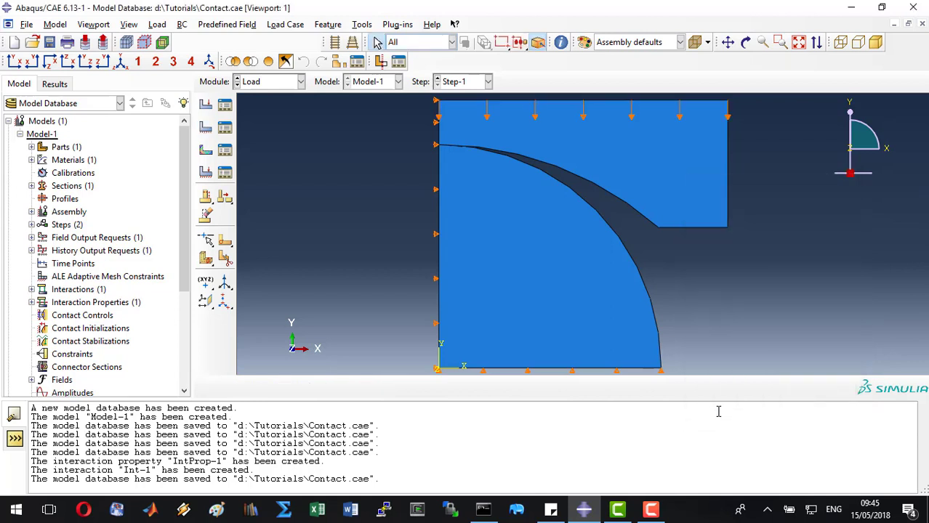
key("ctrl+s")
Switch to the Mesh module working on part Brazilian.
left_click(286, 81)
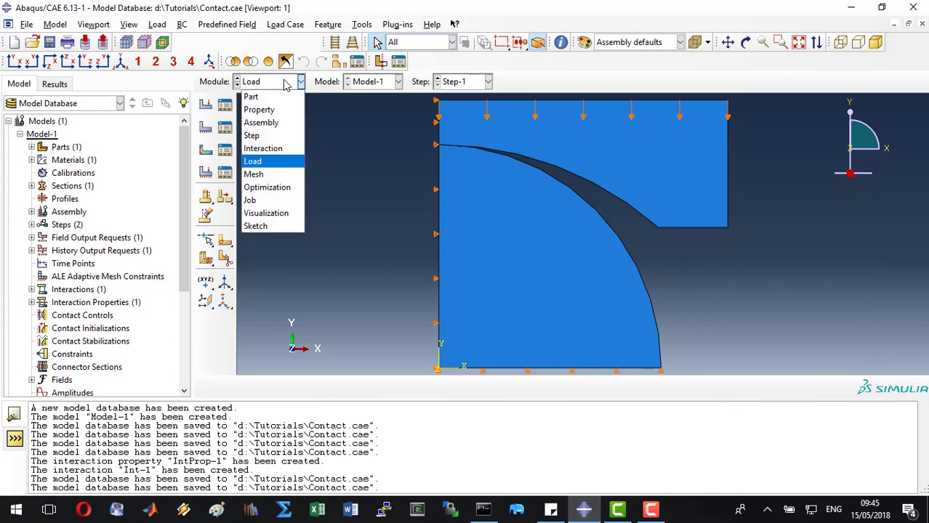
left_click(263, 175)
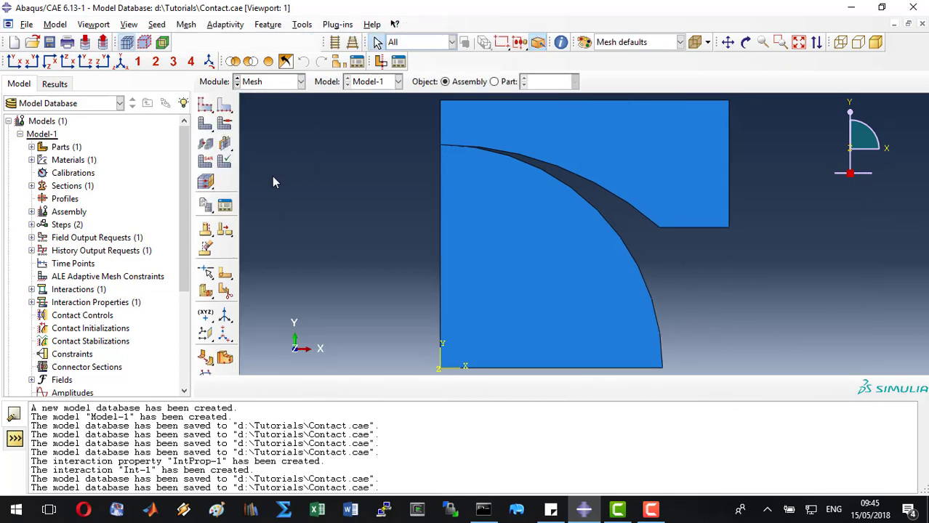
left_click(494, 81)
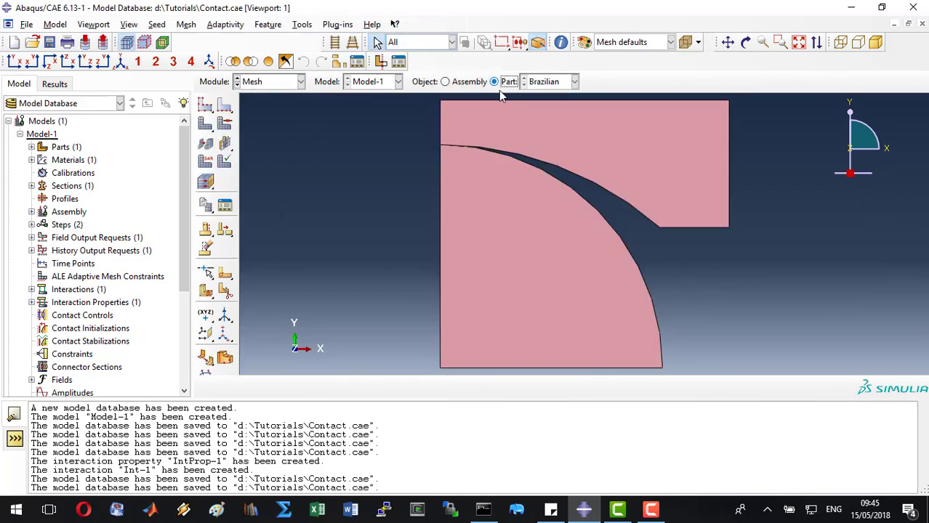
Seed Brazilian with global size 1 and mesh it into 3802 elements.
left_click(205, 106)
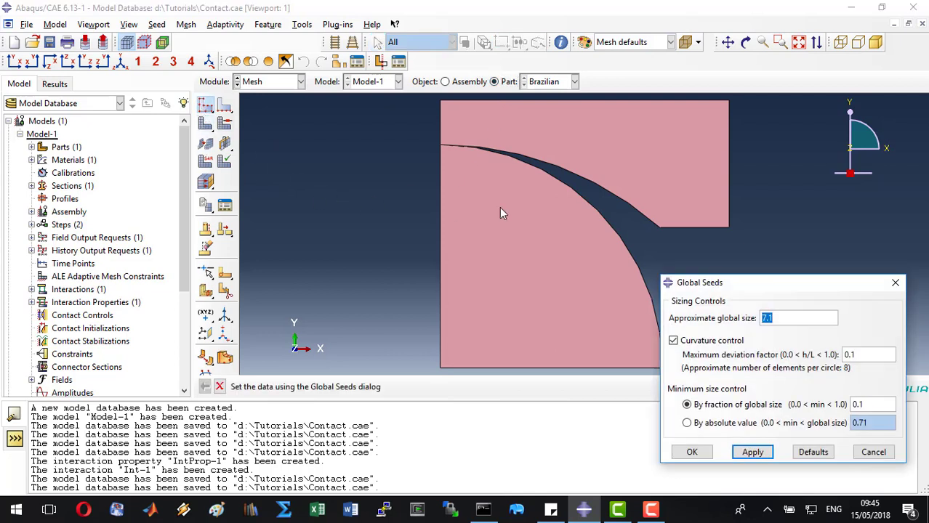
type("1")
left_click(691, 452)
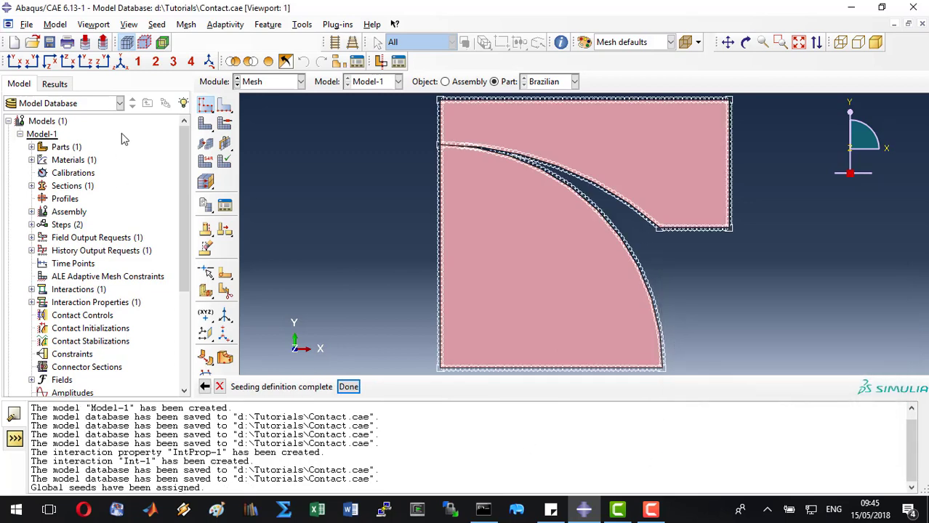
left_click(204, 126)
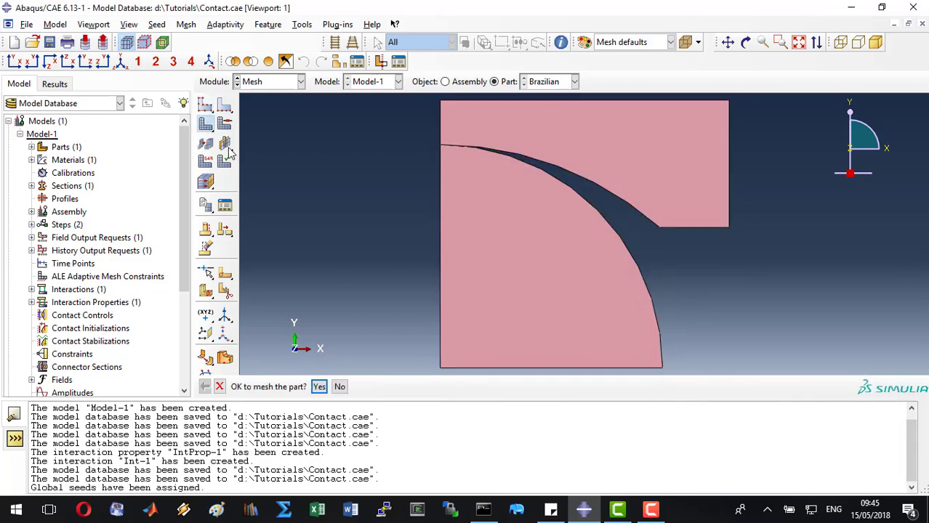
left_click(325, 393)
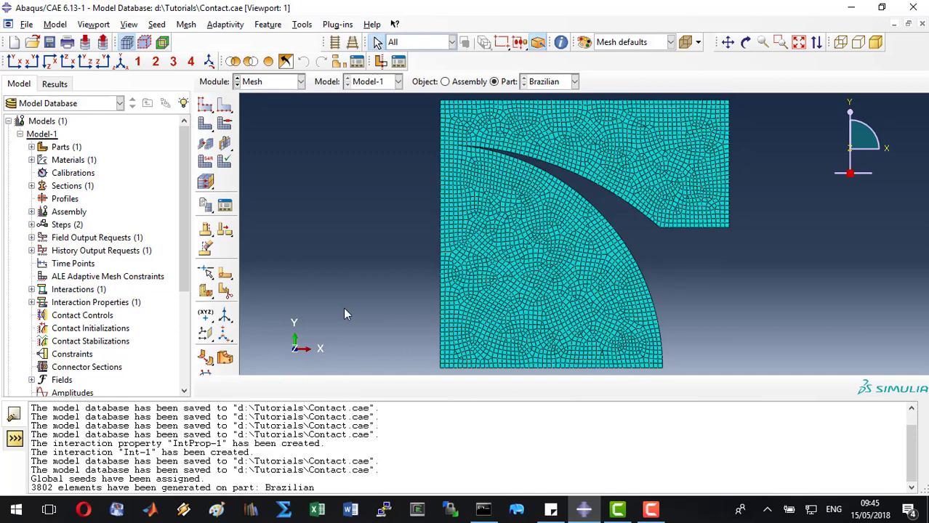
left_click(255, 84)
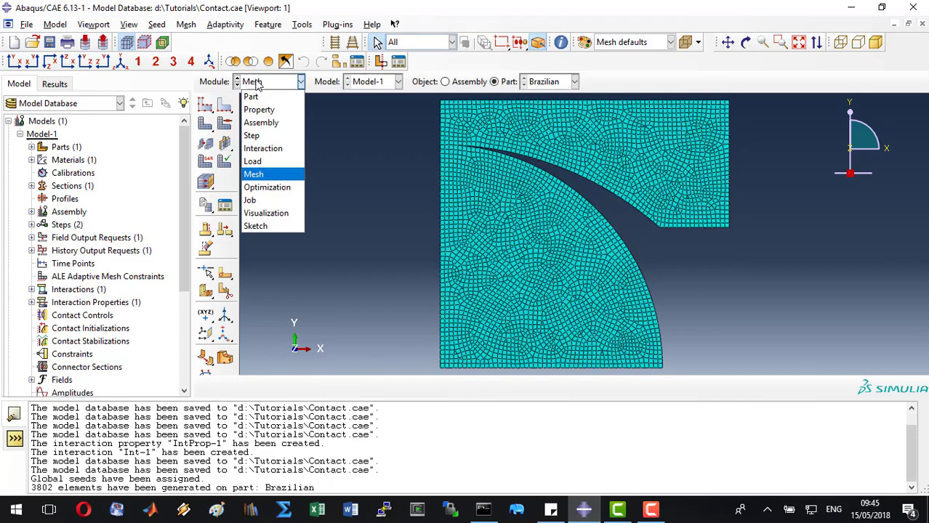
In the Job module, create job Contact for Model-1 and write its input file Contact.inp.
left_click(280, 201)
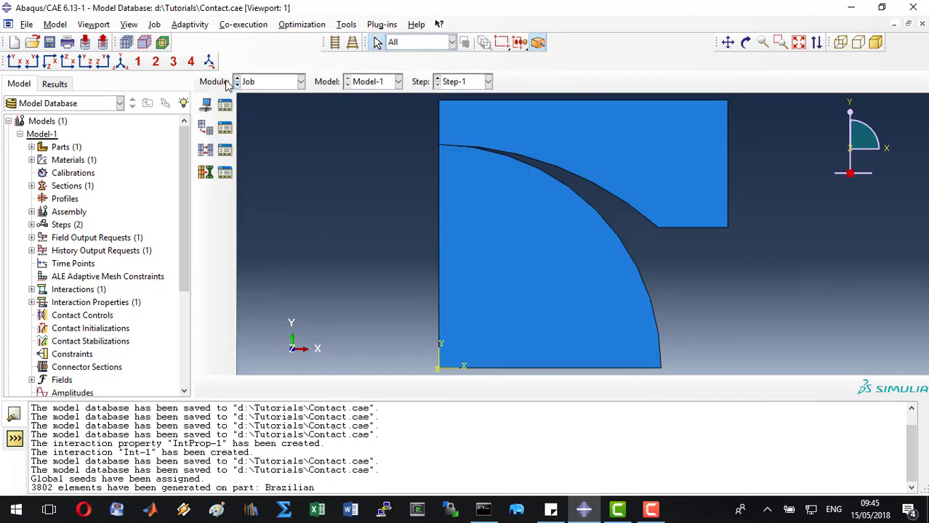
left_click(207, 105)
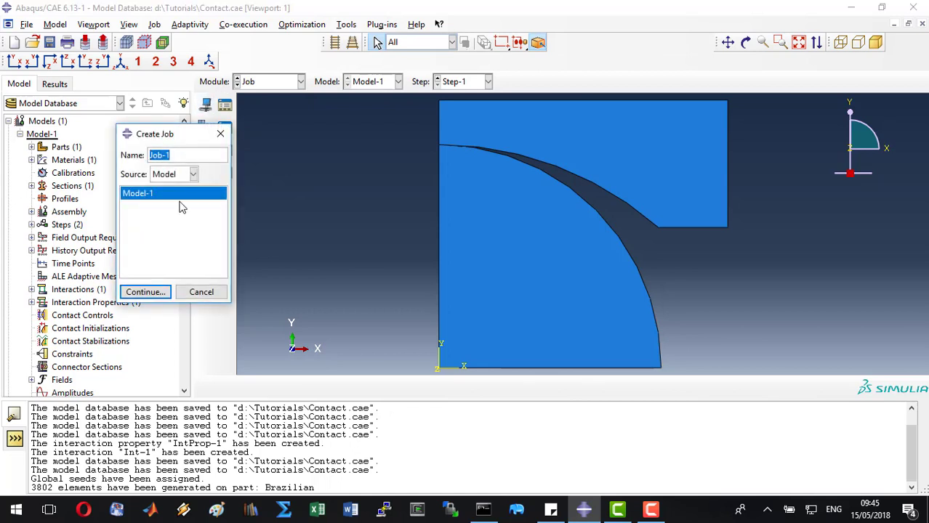
type("Contact")
left_click(163, 290)
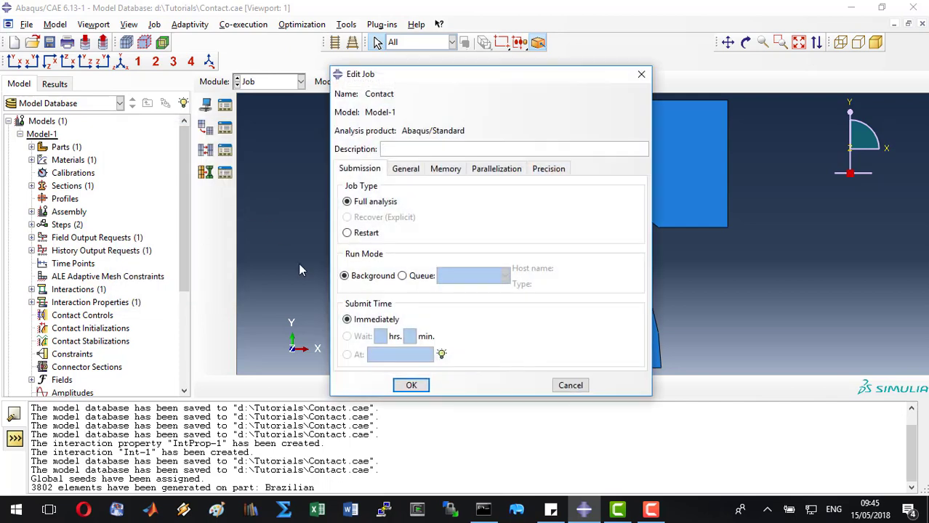
left_click(409, 385)
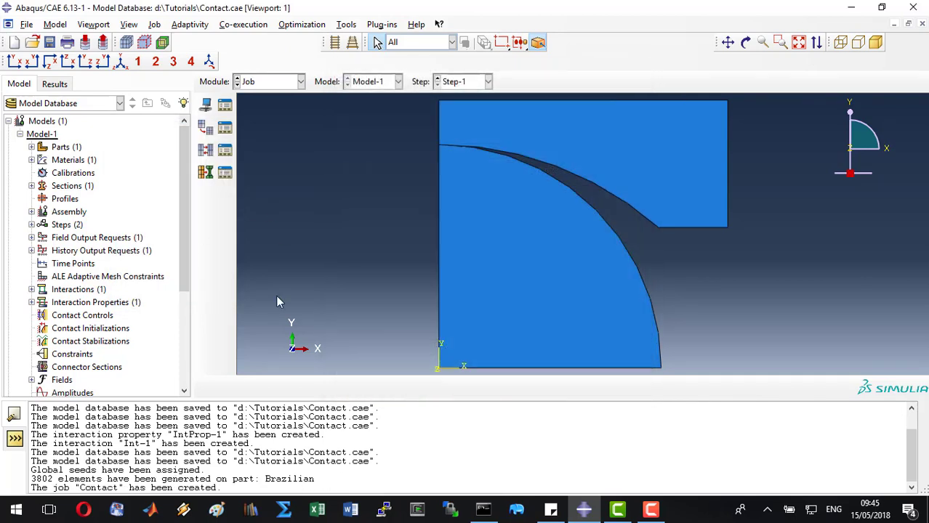
left_click(224, 107)
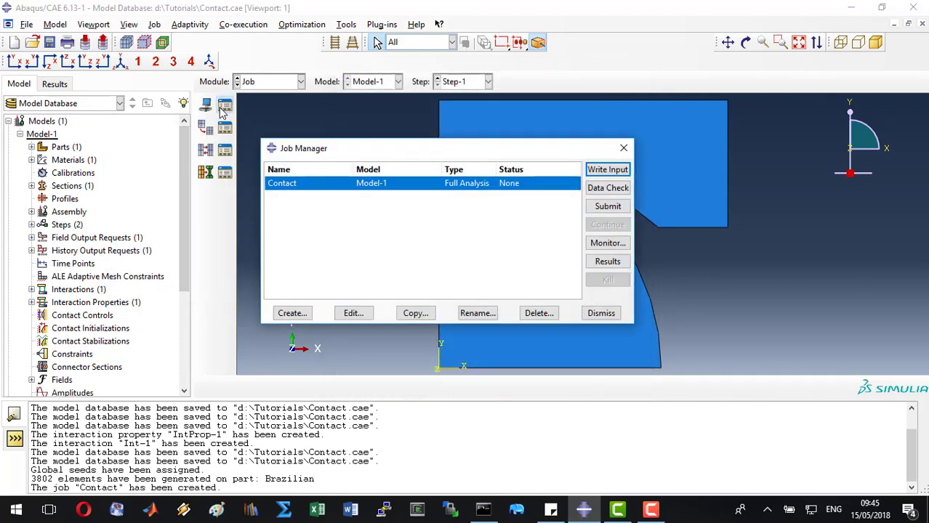
left_click(622, 170)
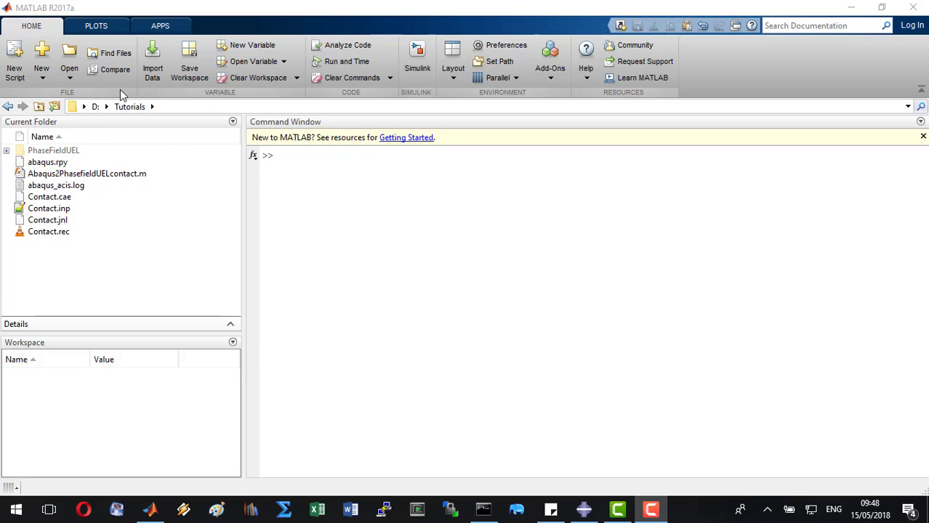
Open Abaqus2PhasefieldUELcontact.m and read the MatProp and anisotropic energy switch comments.
left_click(128, 175)
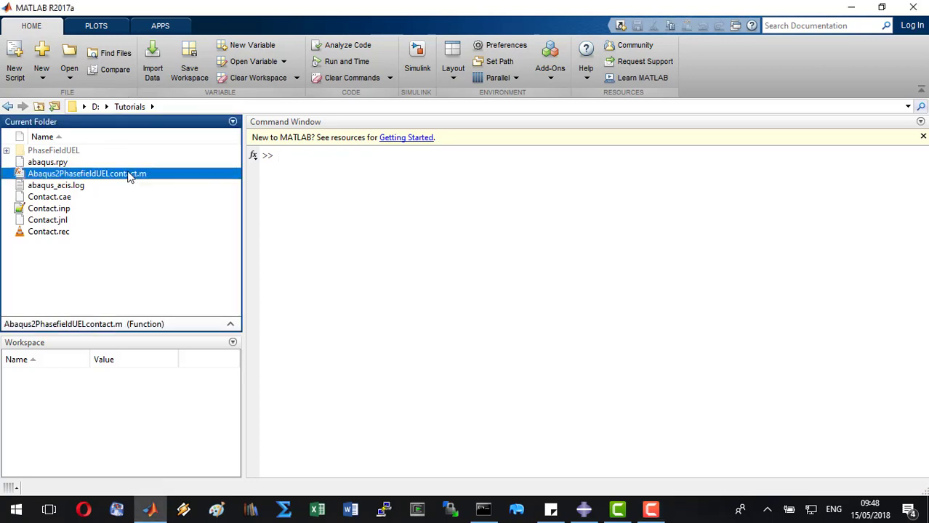
double_click(128, 175)
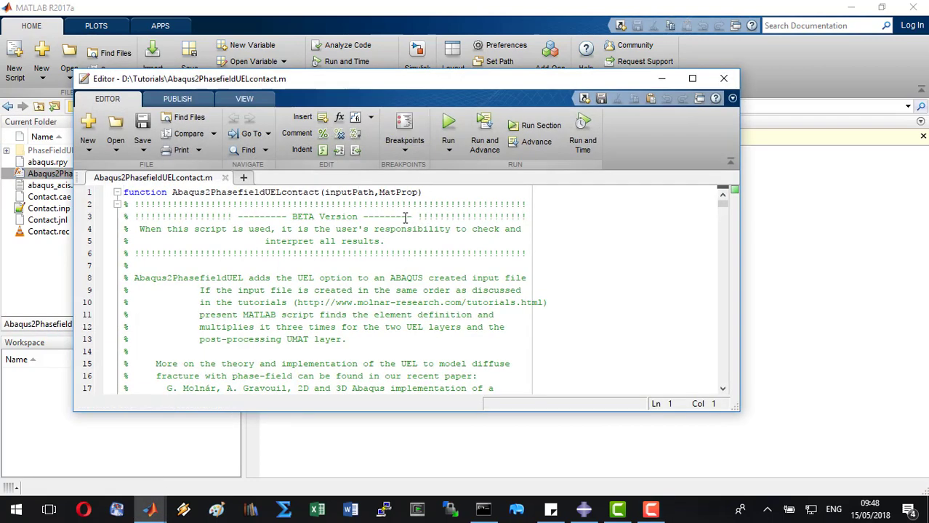
scroll(419, 238, "down", 12)
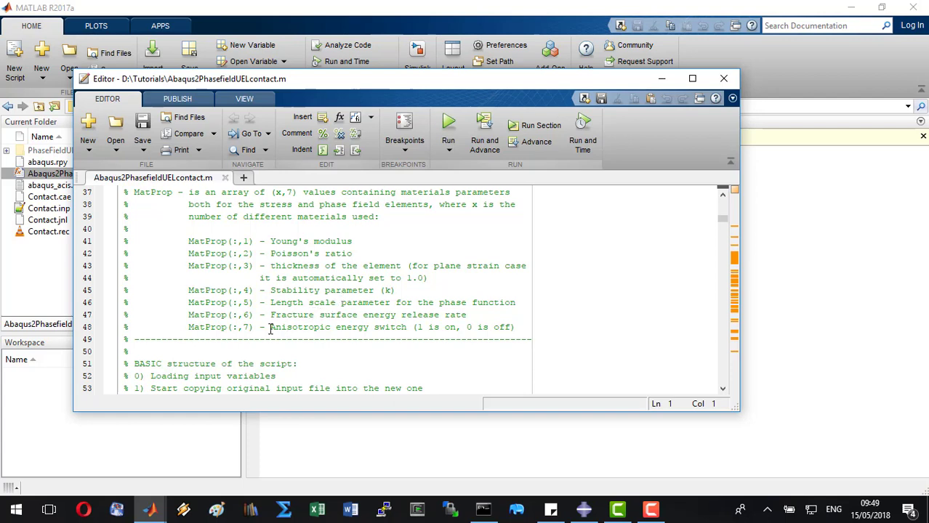
left_click_drag(271, 327, 410, 327)
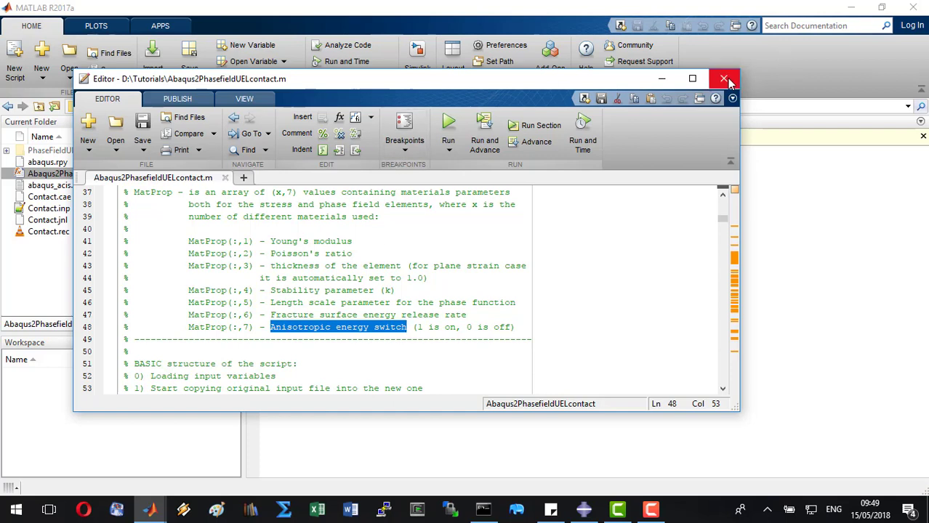
scroll(125, 328, "up", 4)
Copy the word MatProp, close the editor, and paste it at the >> prompt.
double_click(152, 341)
key("ctrl+c")
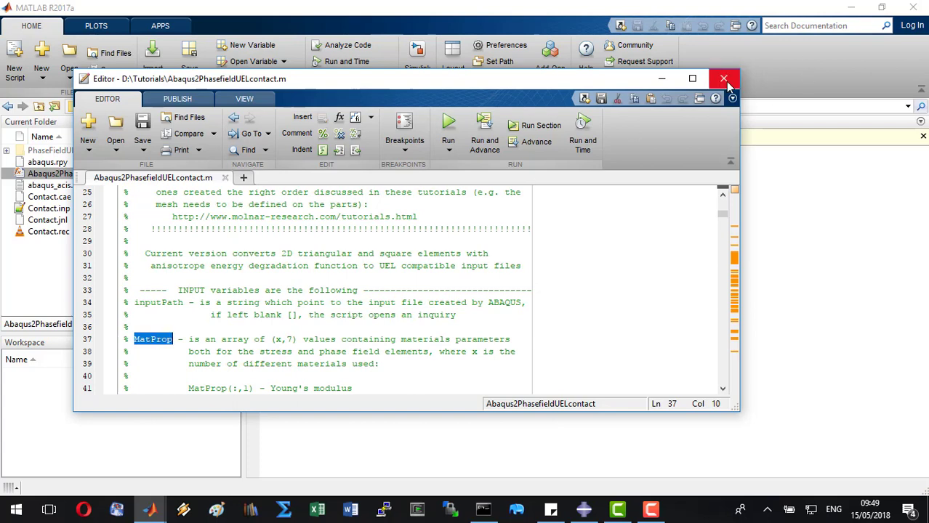
left_click(724, 78)
key("ctrl+v")
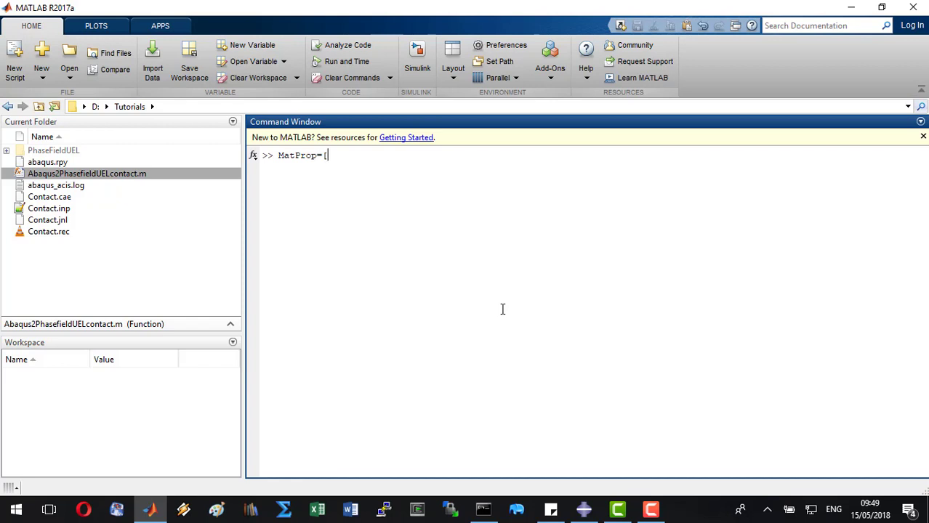
Type MatProp rows 3300 0.38 1 1e-6 2 0.1 1 and 210000 0.3 1 1e-6 2 300 1.
type("3300 0.38 1")
type("1e-6")
type("2 0.1")
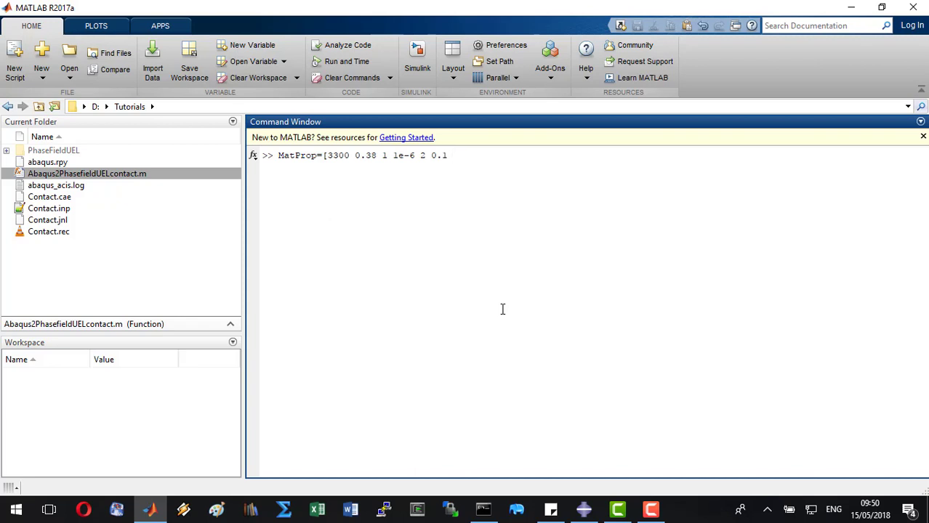
type("1;210000 0.3 1 1e-6 2")
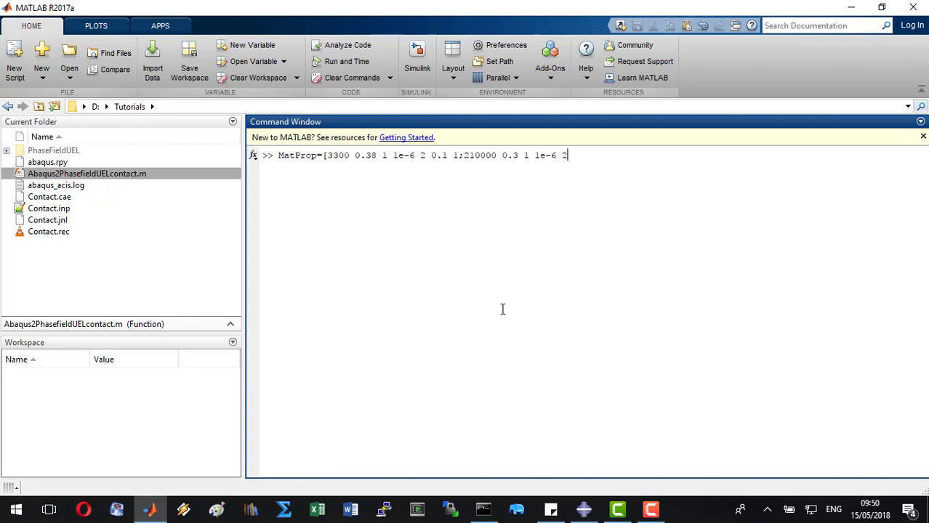
type(" 300 1];")
Store MatProp and run Abaqus2PhasefieldUELcontact('Contact.inp',MatProp) to generate the UEL files.
key("Return")
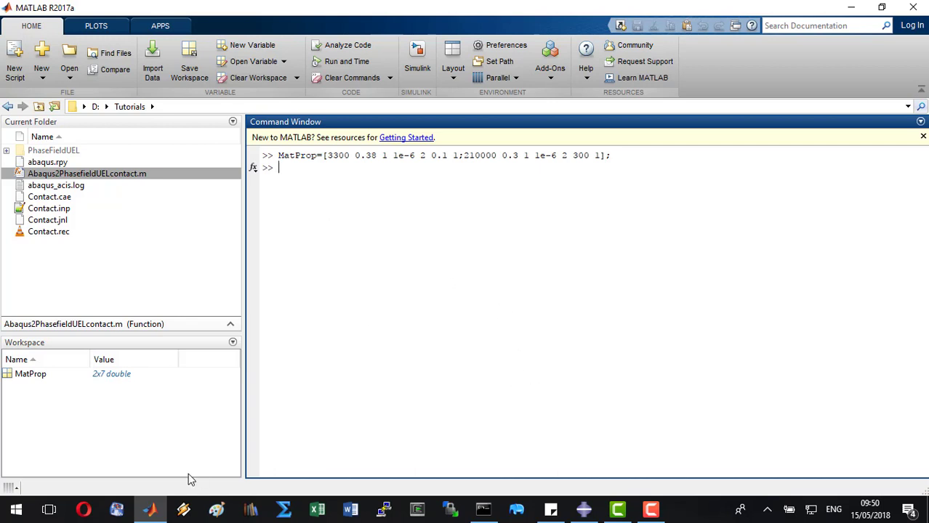
type("Abaqus2PhasefieldUELcontact('")
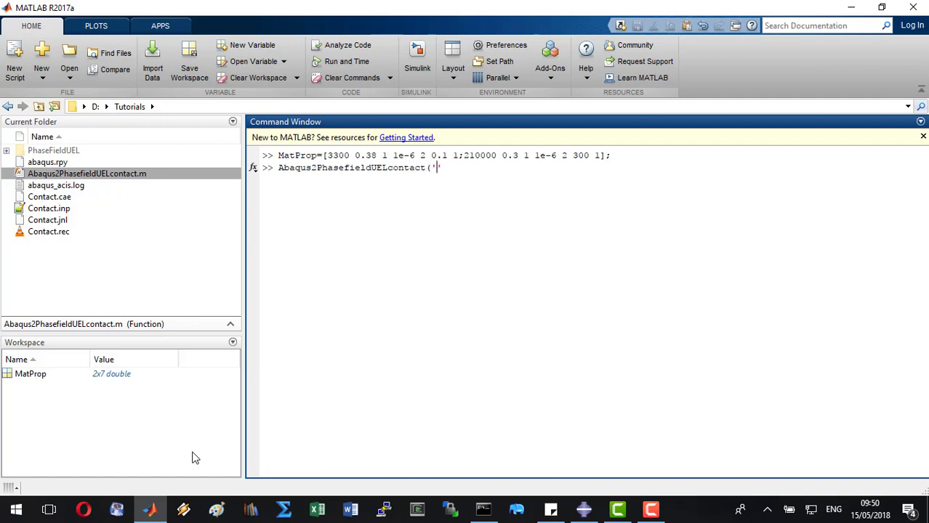
type("Contact")
type(".inp")
type("Mat")
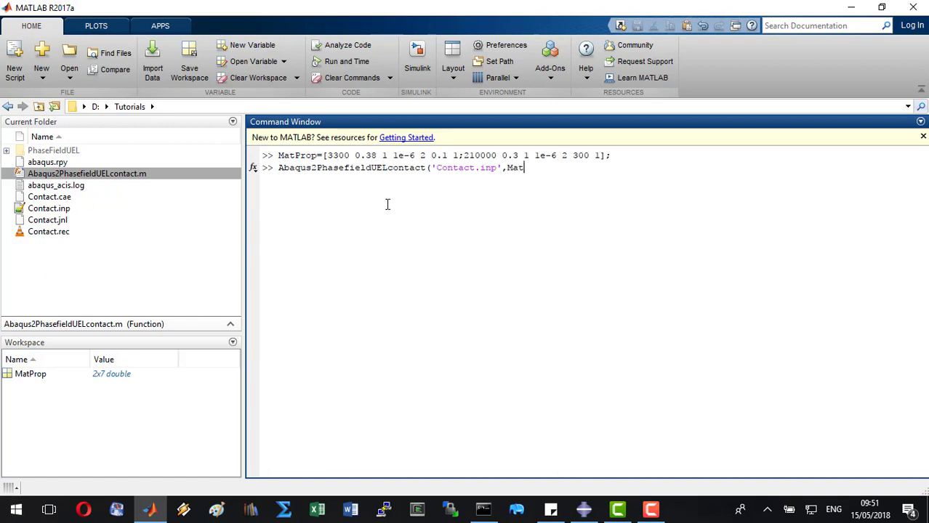
type("Prop)")
key("Return")
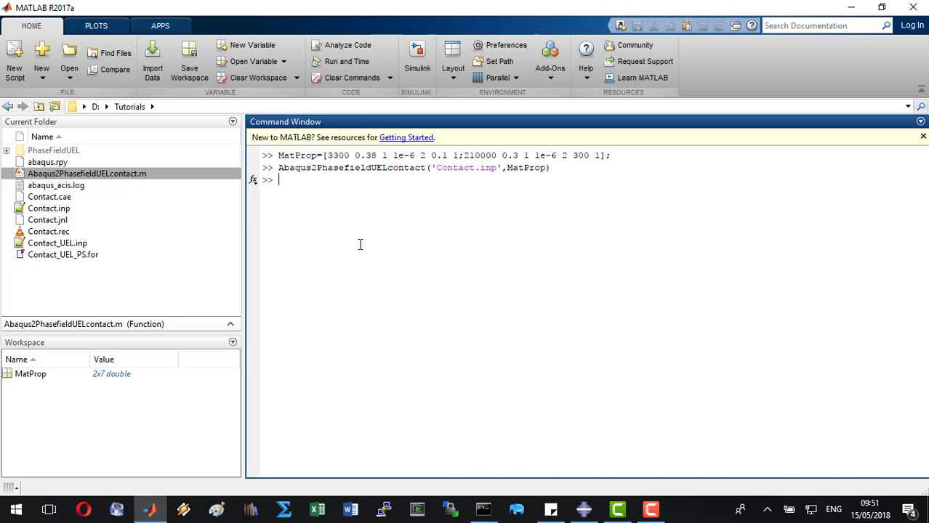
Open Contact.inp and Contact_UEL.inp as text in the enlarged Editor.
right_click(52, 209)
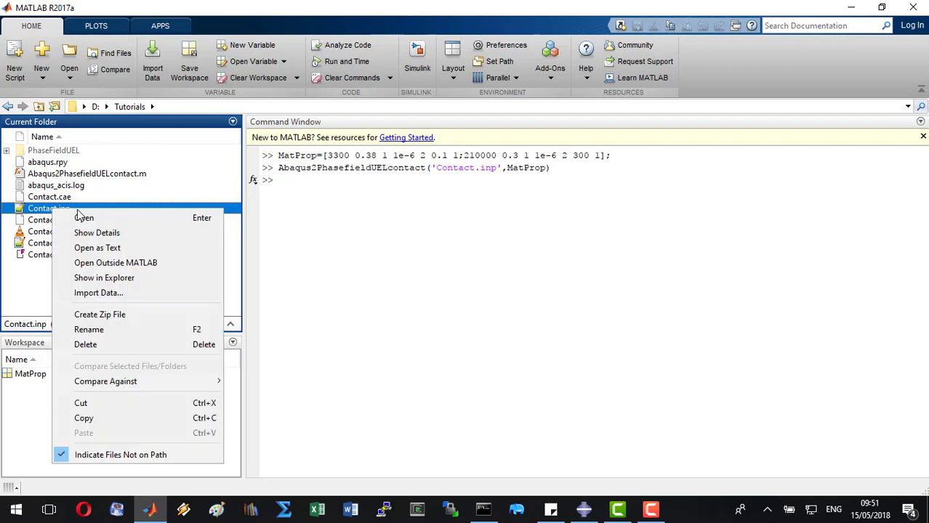
left_click(100, 248)
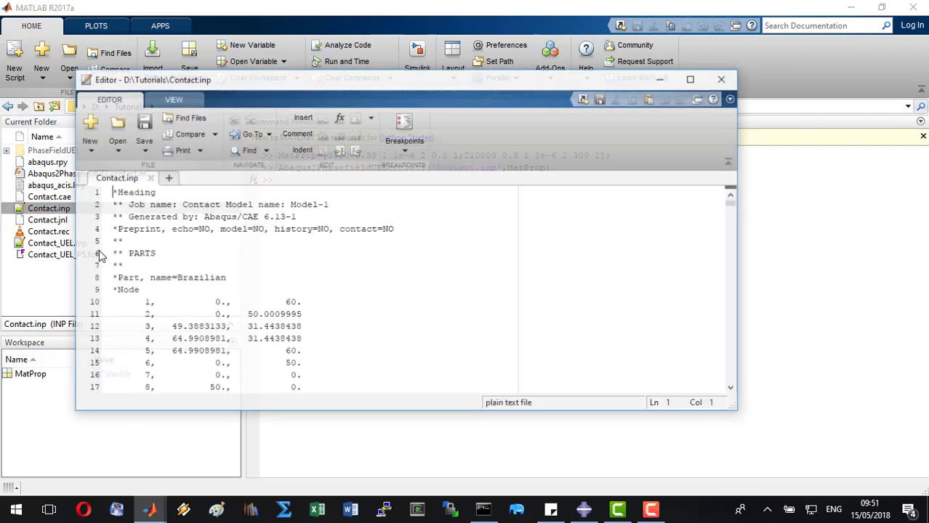
left_click(59, 274)
right_click(68, 245)
left_click(138, 283)
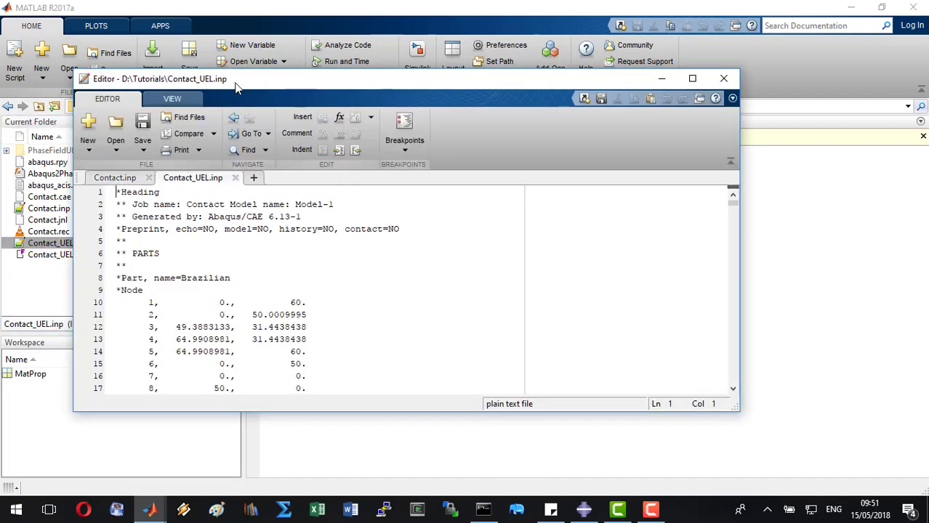
double_click(235, 80)
Move to the element set definitions near the end of Contact_UEL.inp.
left_click(269, 182)
key("ctrl+End")
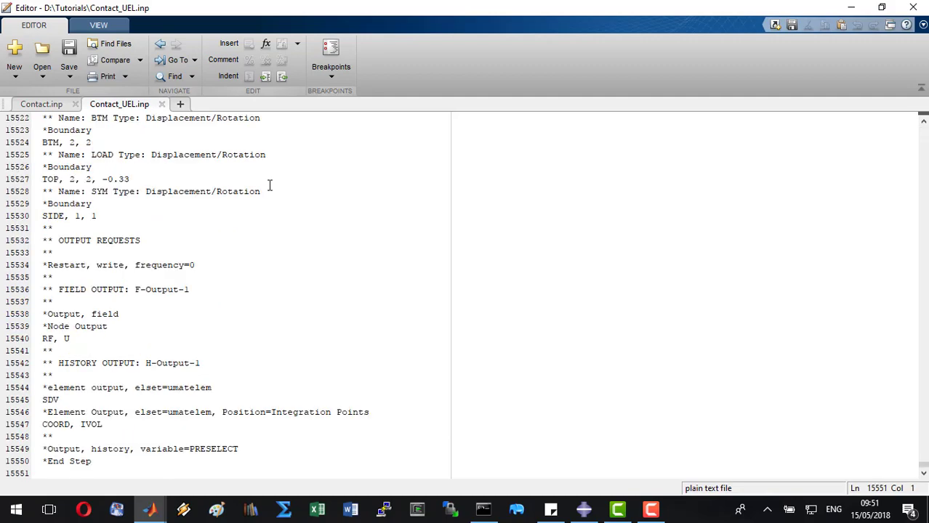
key("Page_Up")
key("Page_Up")
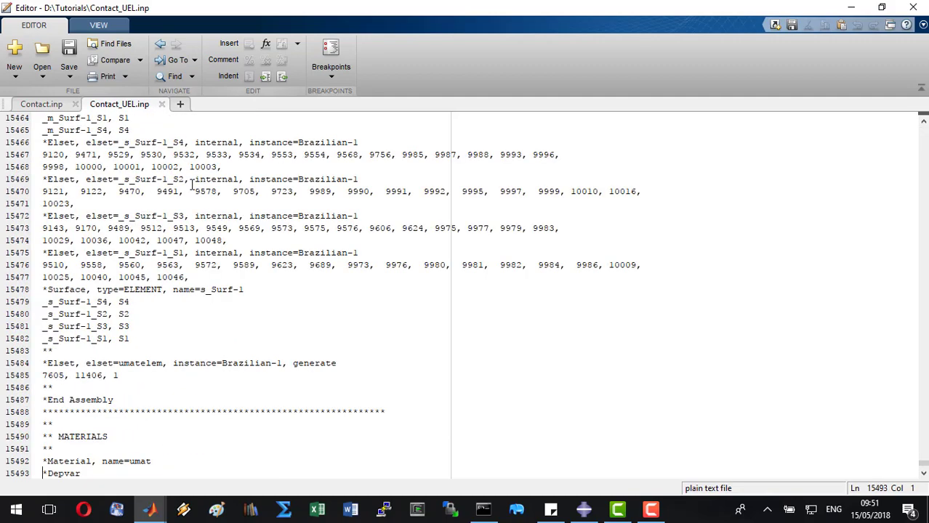
scroll(193, 192, "up", 5)
scroll(192, 209, "up", 5)
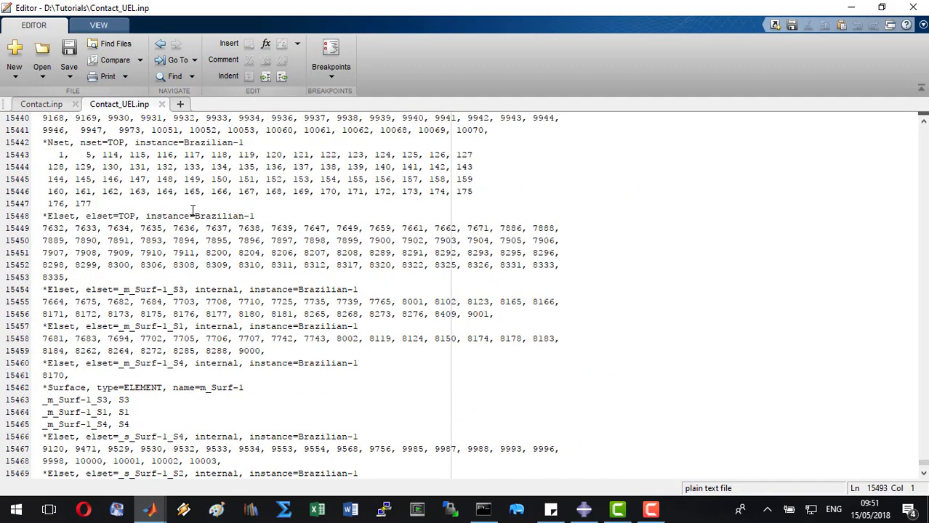
Compare element 60 in Contact.inp's m_Surf-1_S3 set with element 7664 in Contact_UEL.inp.
left_click(44, 104)
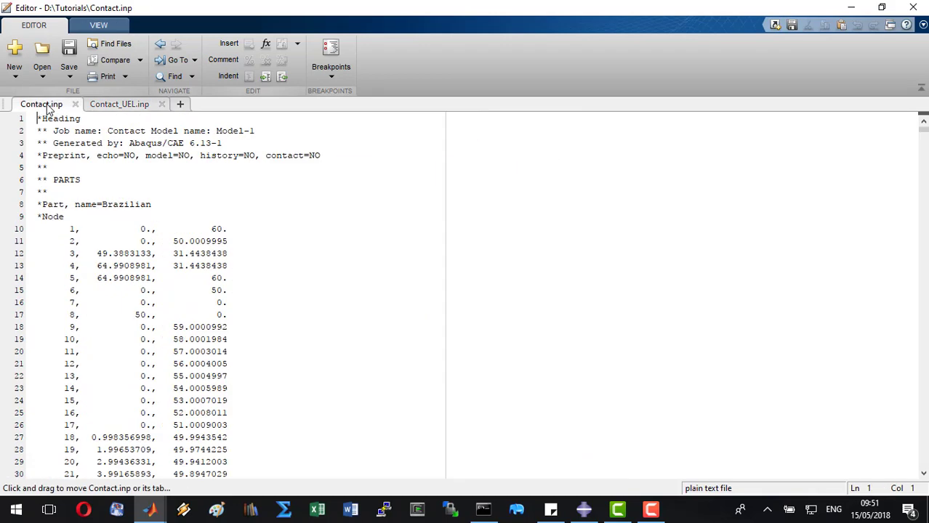
scroll(124, 276, "up", 9)
scroll(130, 280, "up", 12)
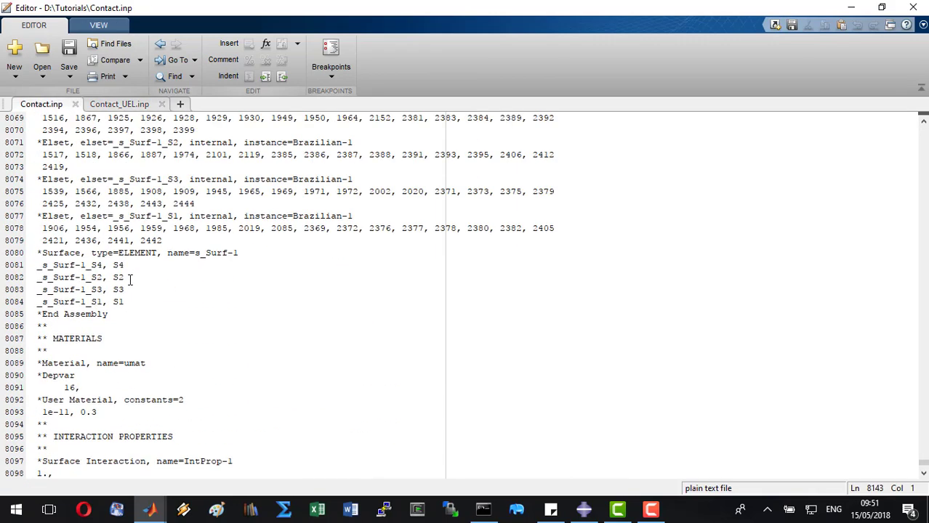
scroll(130, 281, "up", 3)
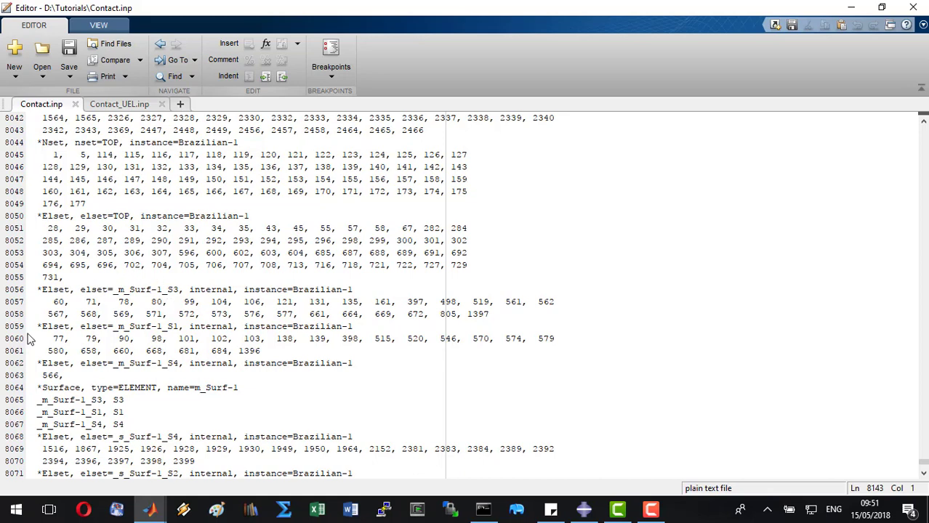
double_click(57, 301)
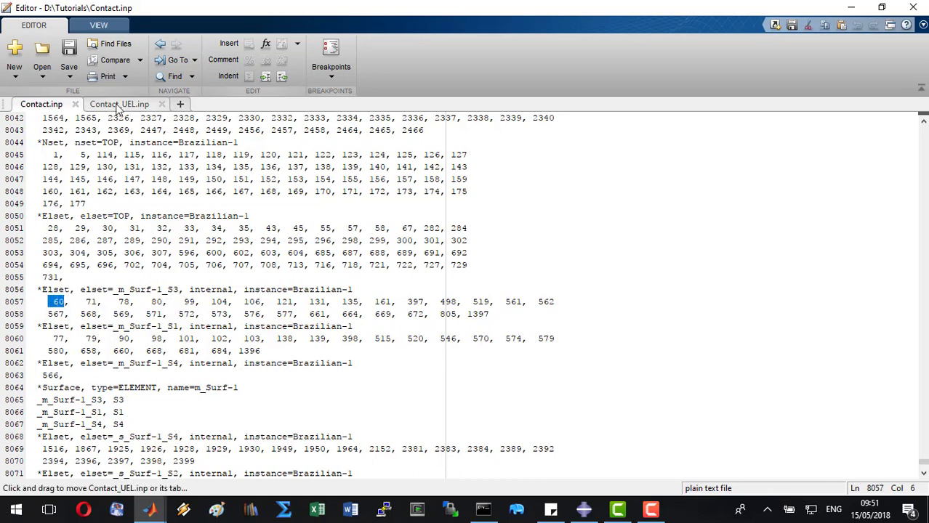
left_click(119, 105)
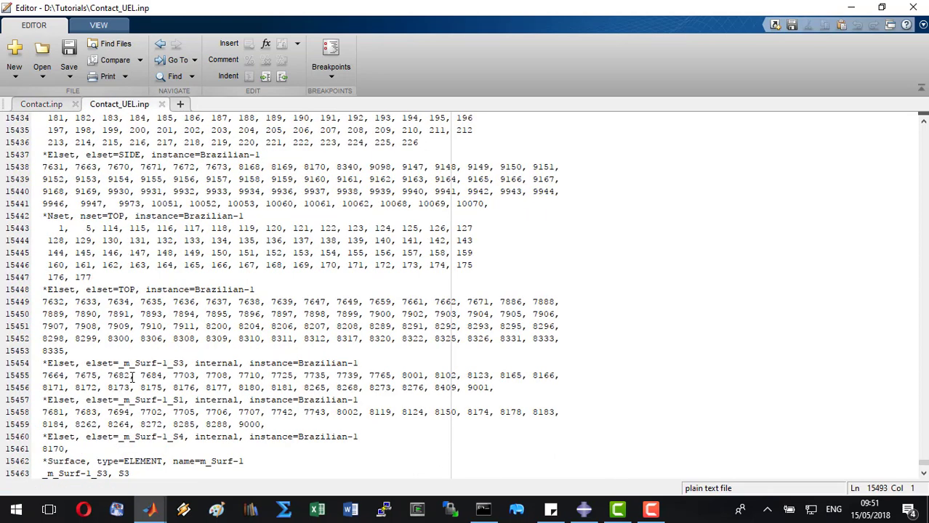
left_click_drag(41, 376, 66, 375)
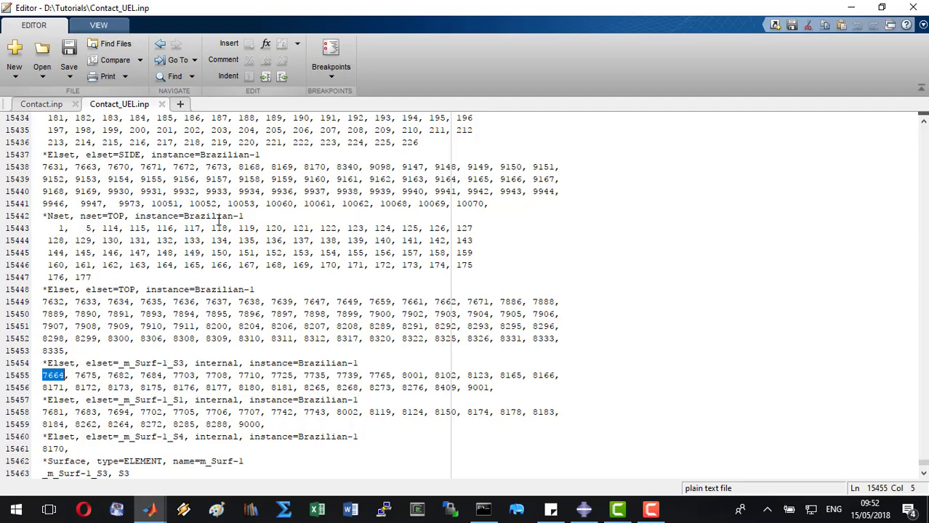
Create a new job named Contact_UEL sourced from the input file Contact_UEL.inp.
left_click(584, 509)
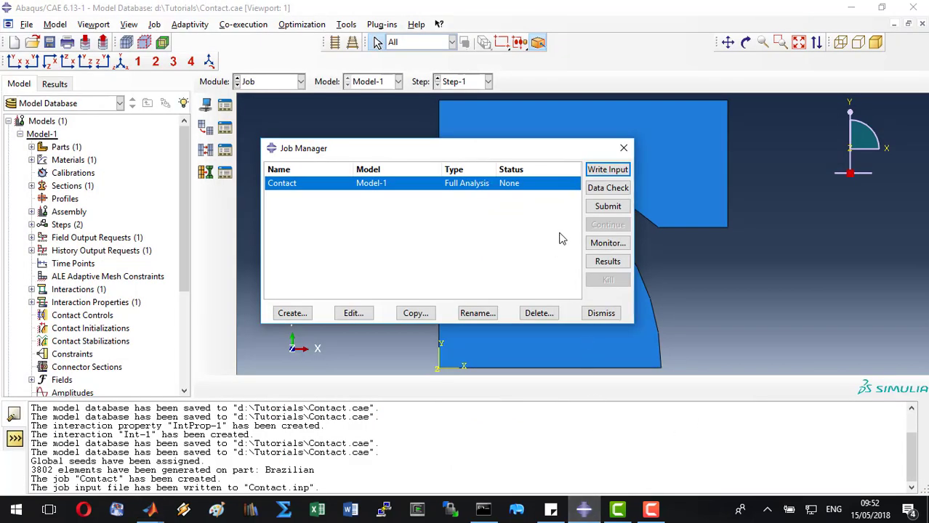
left_click(300, 315)
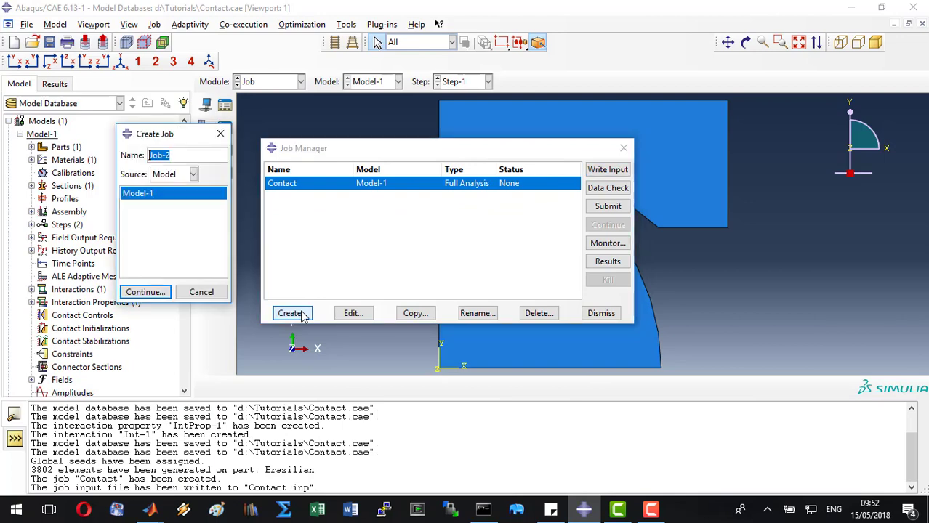
left_click(177, 175)
left_click(174, 201)
left_click(168, 194)
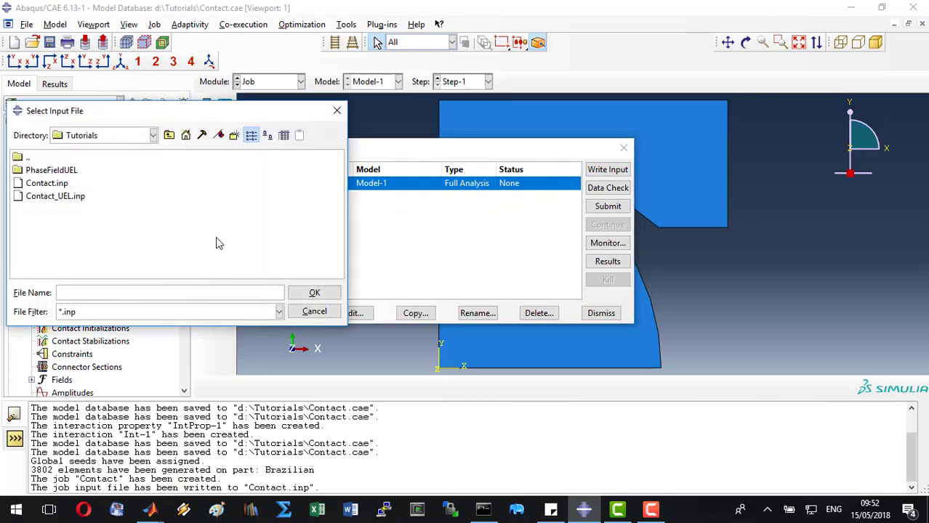
double_click(75, 200)
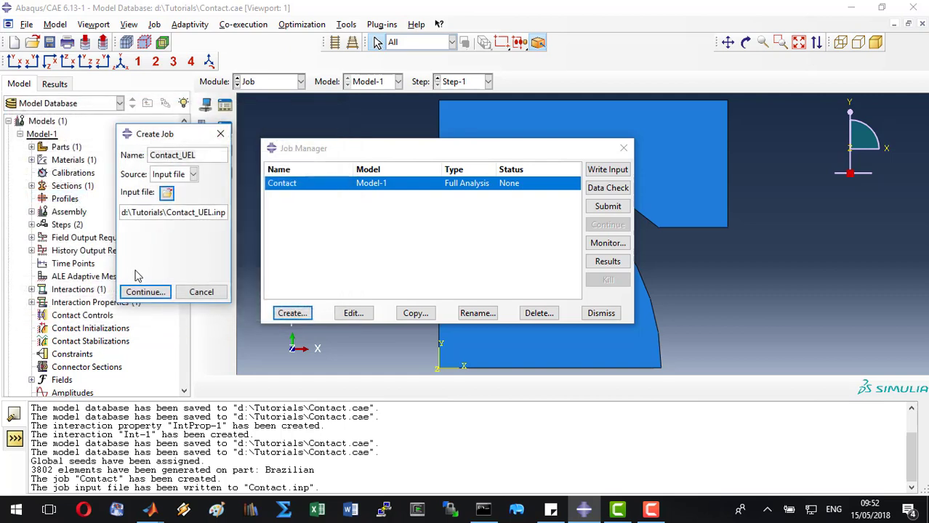
left_click(145, 292)
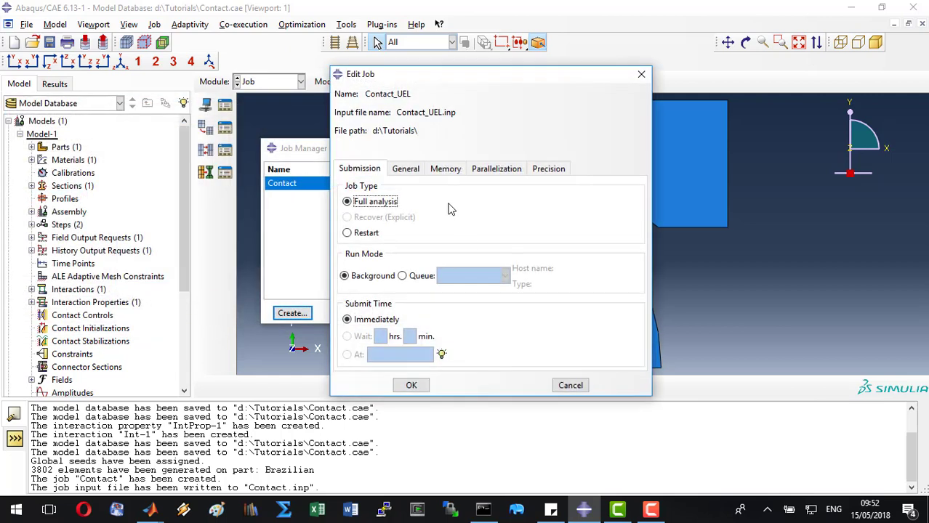
Attach Contact_UEL_PS.for as the job's user subroutine, save, and submit the analysis.
left_click(405, 169)
left_click(424, 314)
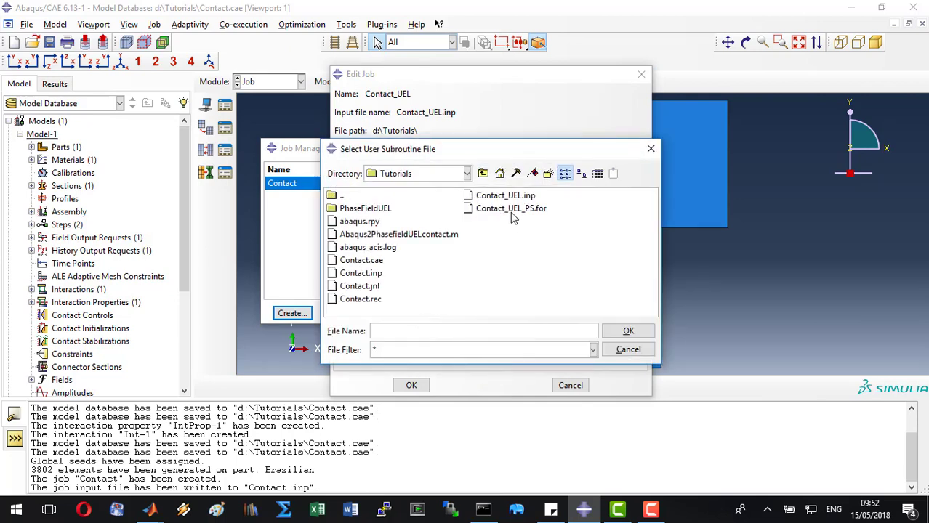
double_click(512, 209)
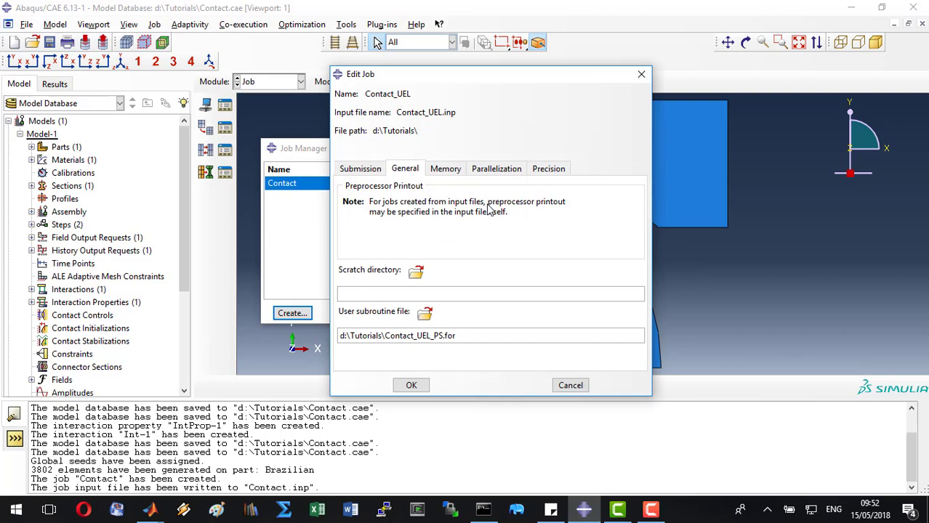
left_click(411, 385)
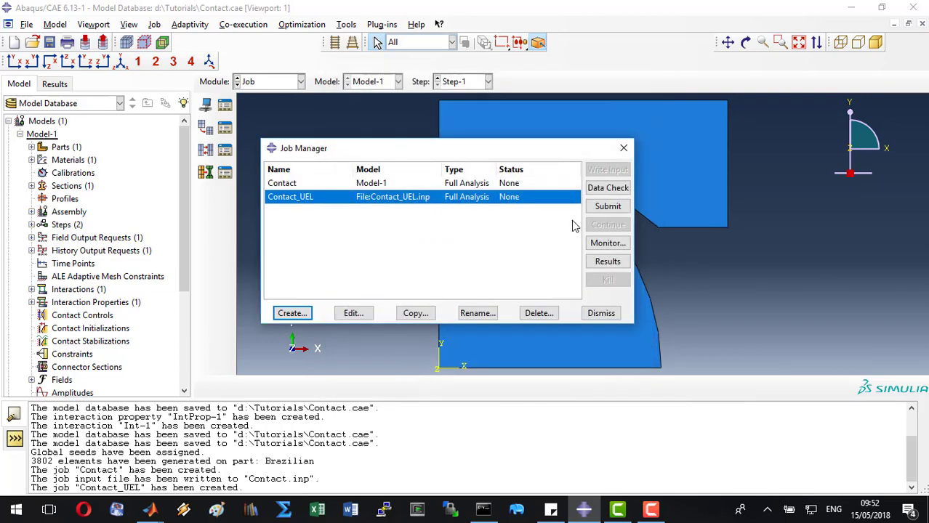
left_click(615, 208)
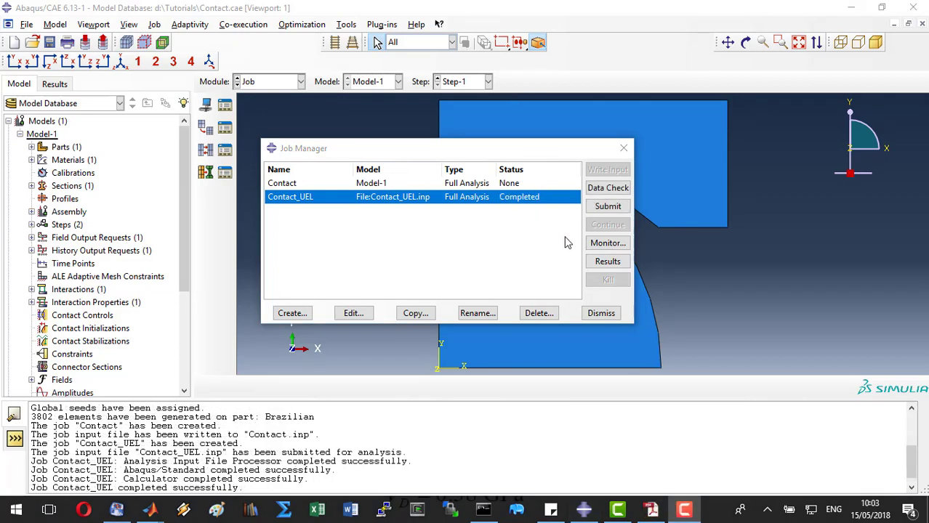
Open the Contact_UEL results and display only the UMATELEM element set.
left_click(608, 262)
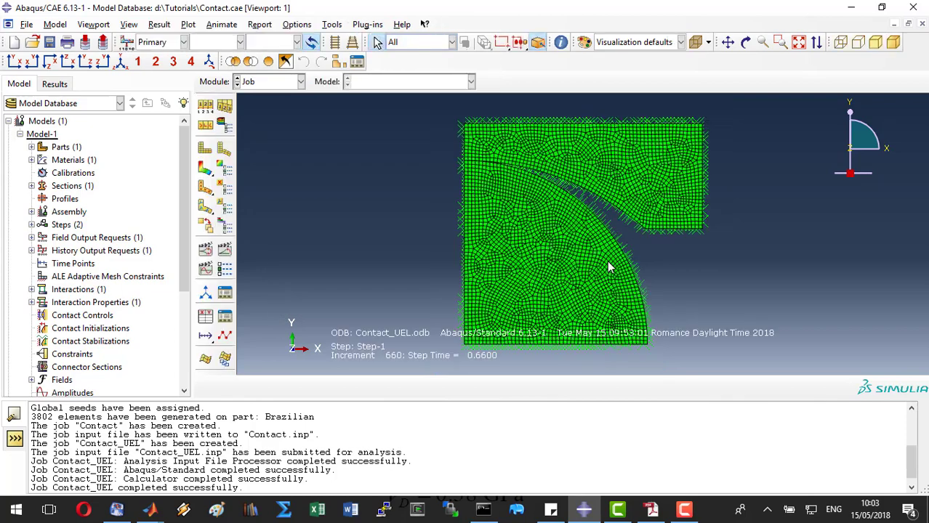
left_click(339, 61)
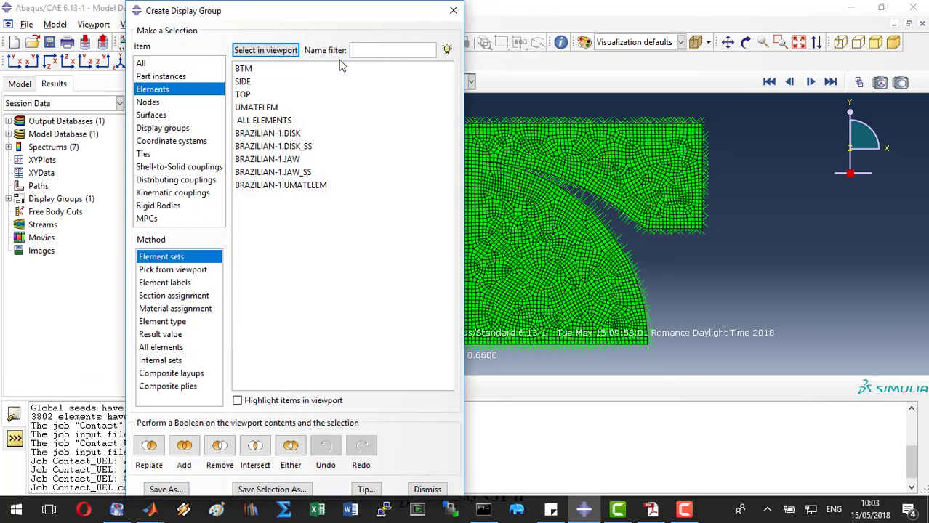
left_click(251, 110)
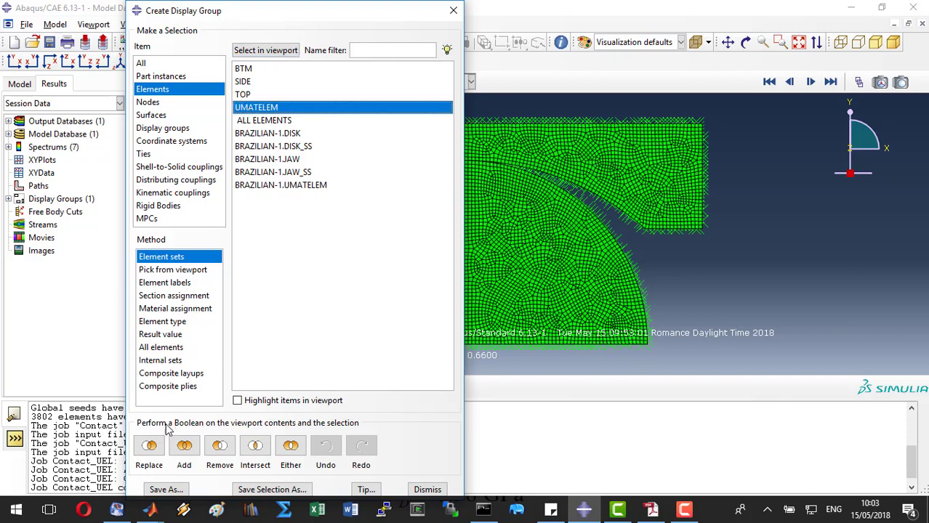
left_click(149, 445)
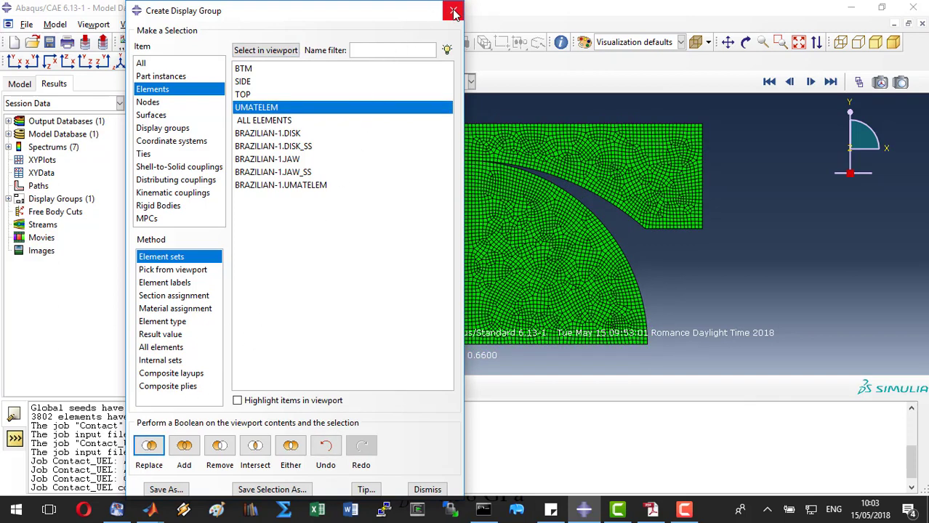
left_click(454, 12)
Plot the SDV14 contour with a uniform deformation scale factor of 1.
left_click(207, 44)
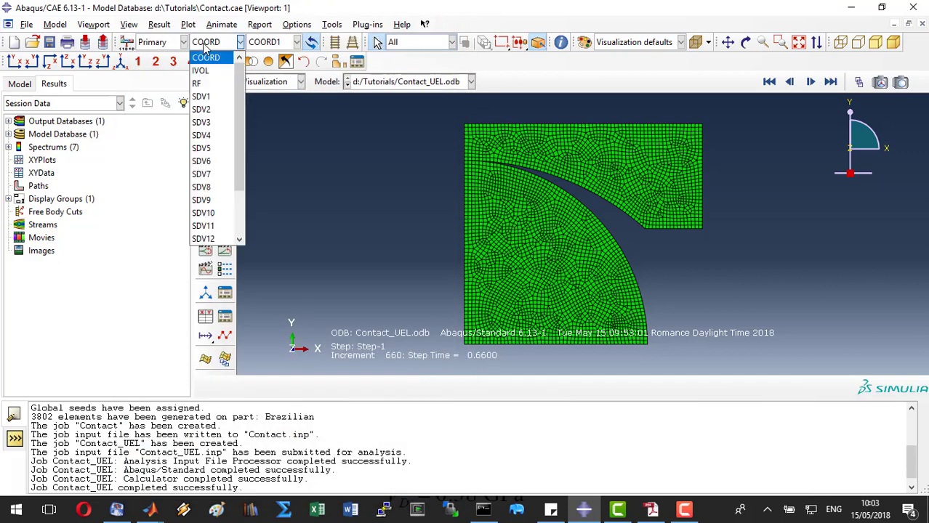
scroll(205, 146, "down", 2)
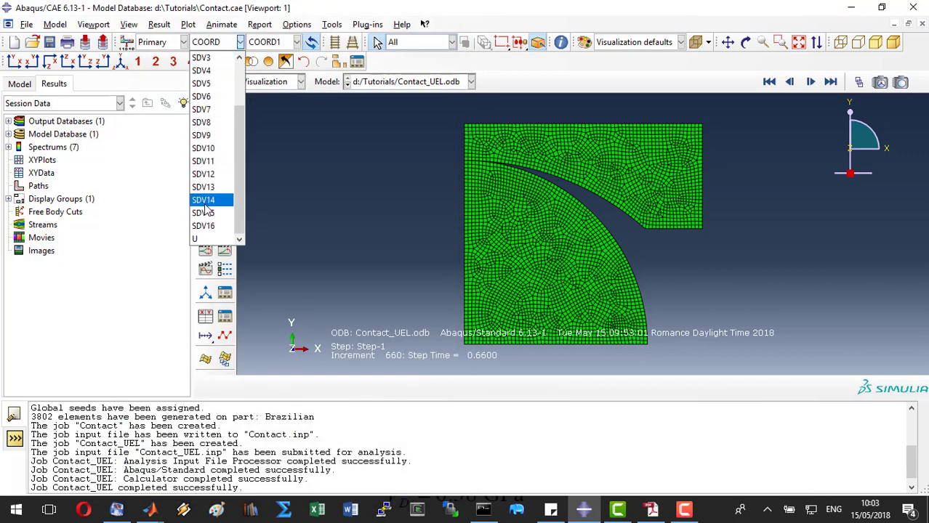
left_click(204, 200)
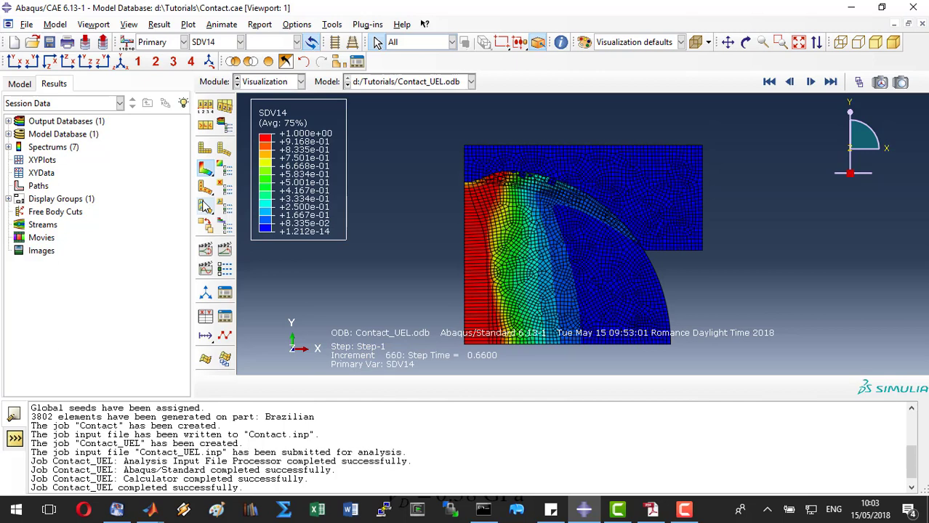
left_click(224, 107)
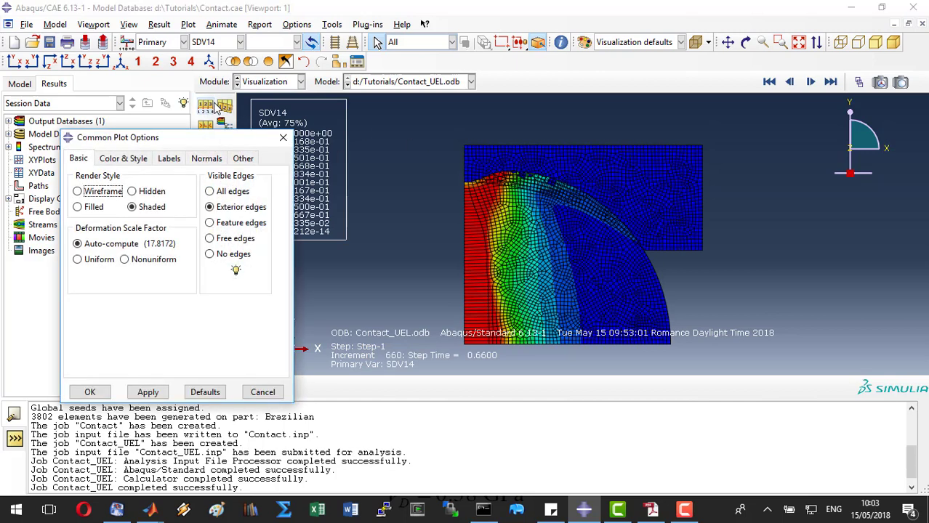
left_click(77, 259)
double_click(133, 278)
type("1")
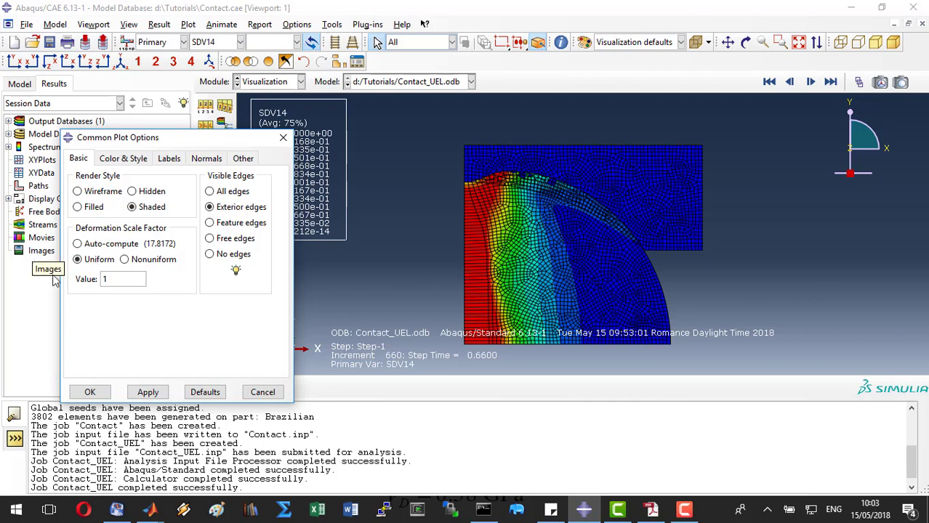
left_click(89, 393)
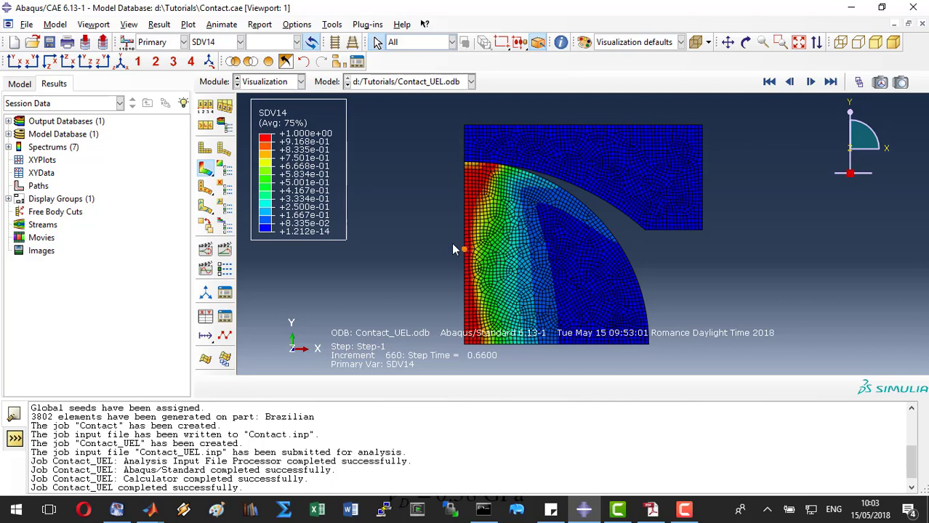
Replace the display with a result-value group keeping only elements with SDV14 from 0 to 0.95.
left_click(335, 46)
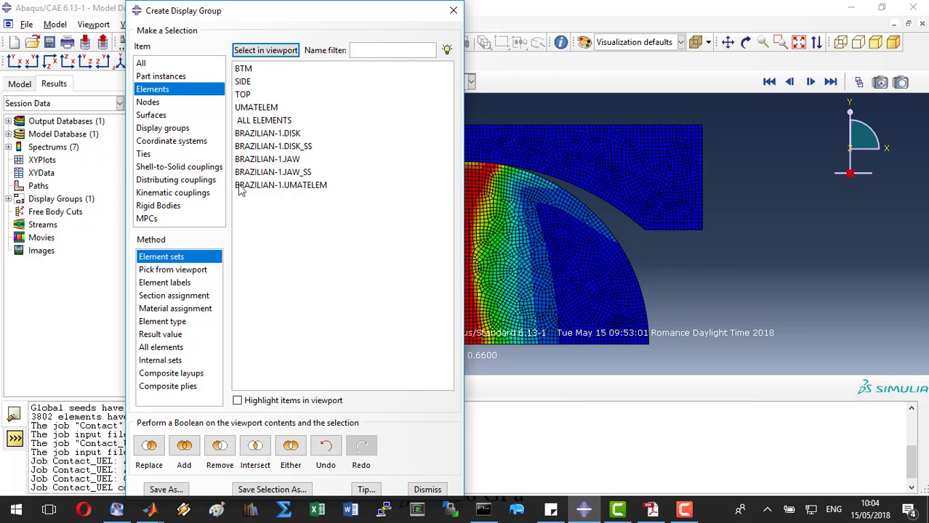
left_click(184, 335)
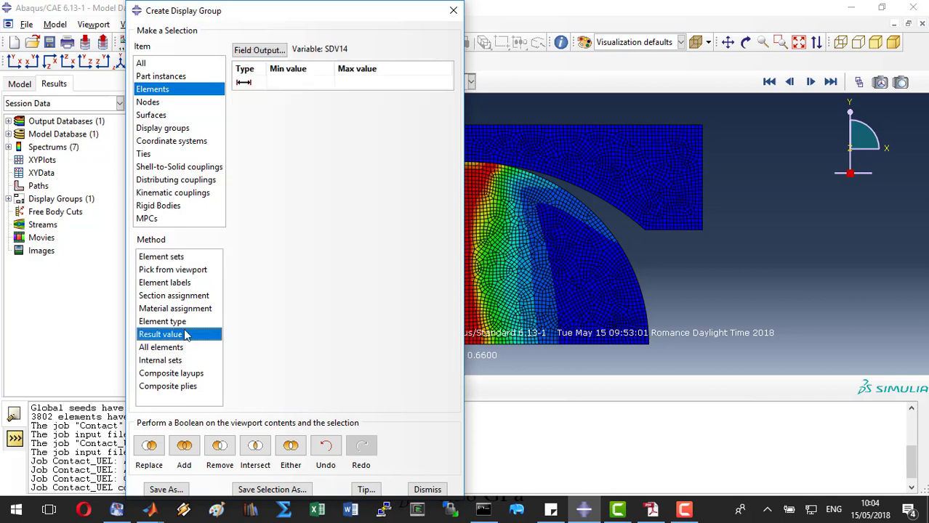
left_click(286, 84)
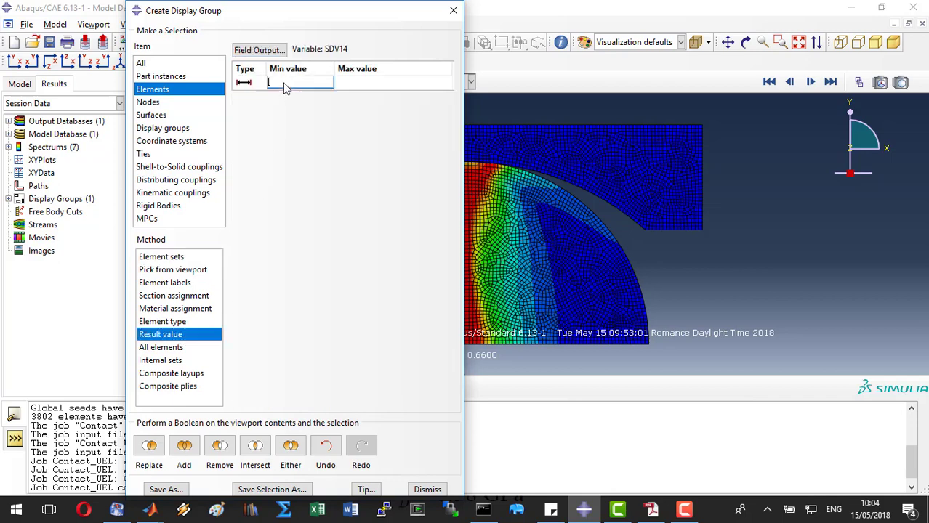
left_click(357, 85)
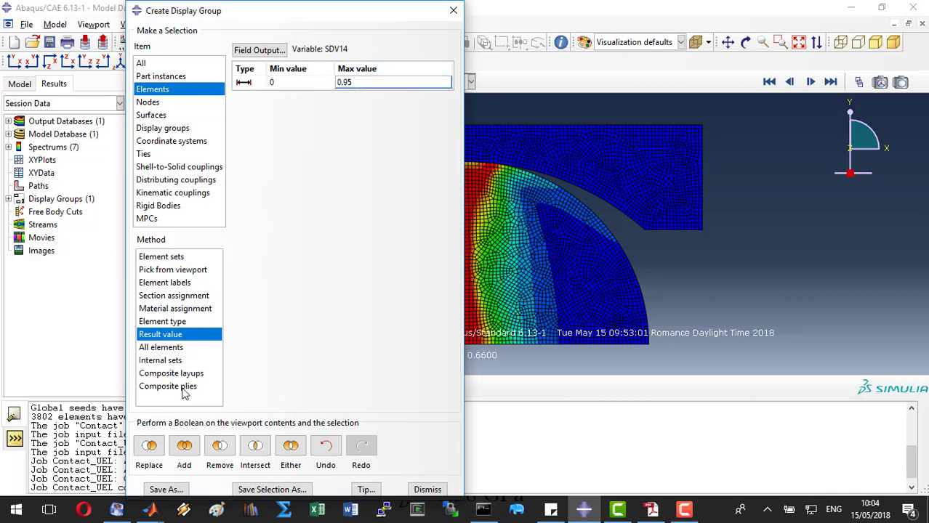
left_click(150, 445)
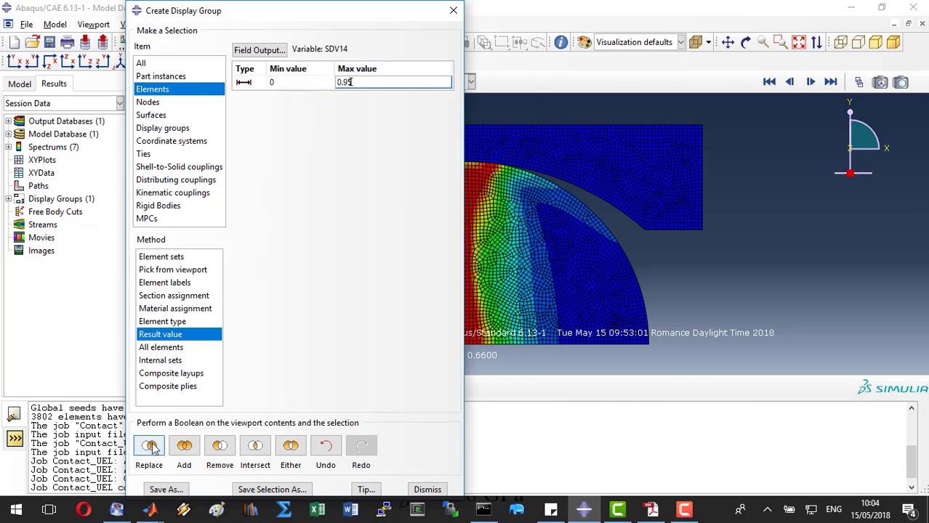
left_click(453, 10)
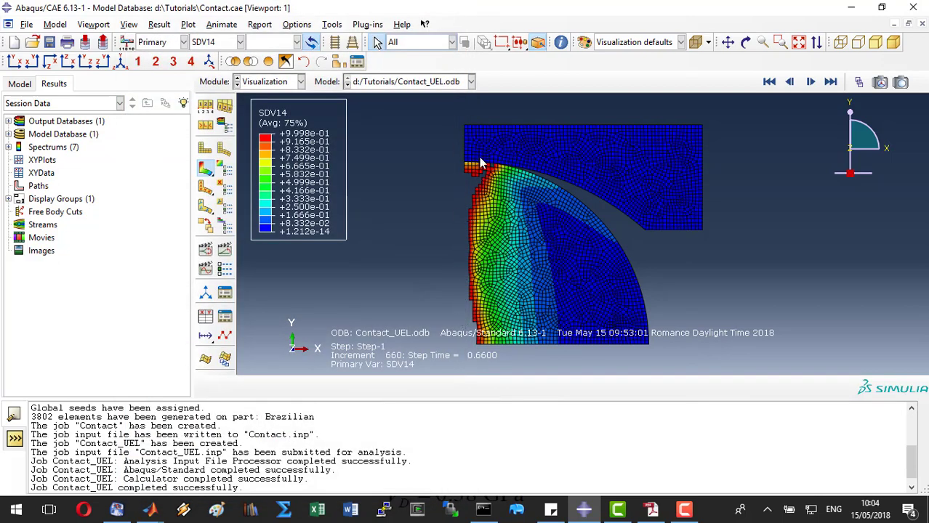